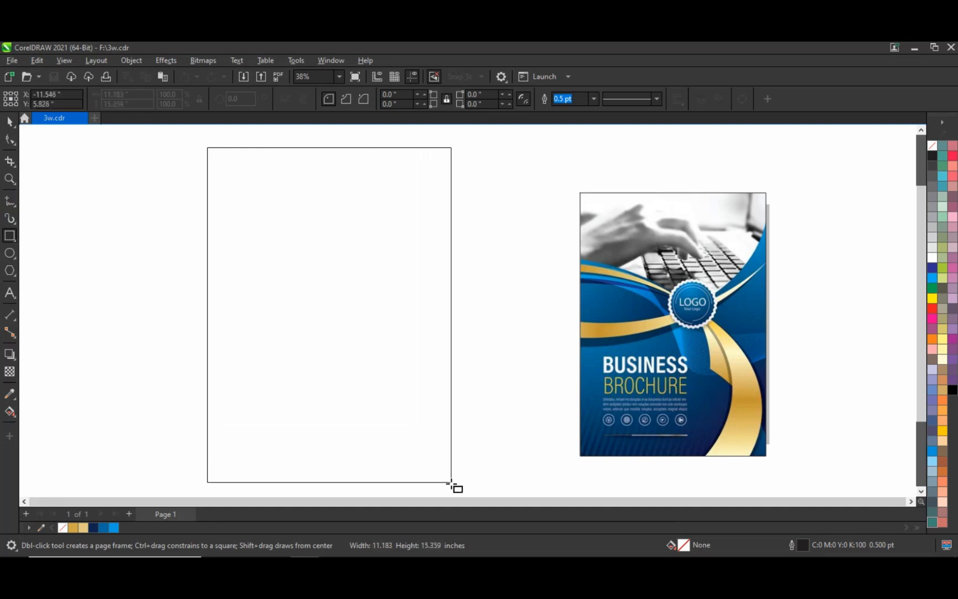
# - Stretch the upper edge of the cover rectangle so its height is about 15.84 inches
pyautogui.scroll(-1, 450, 399)
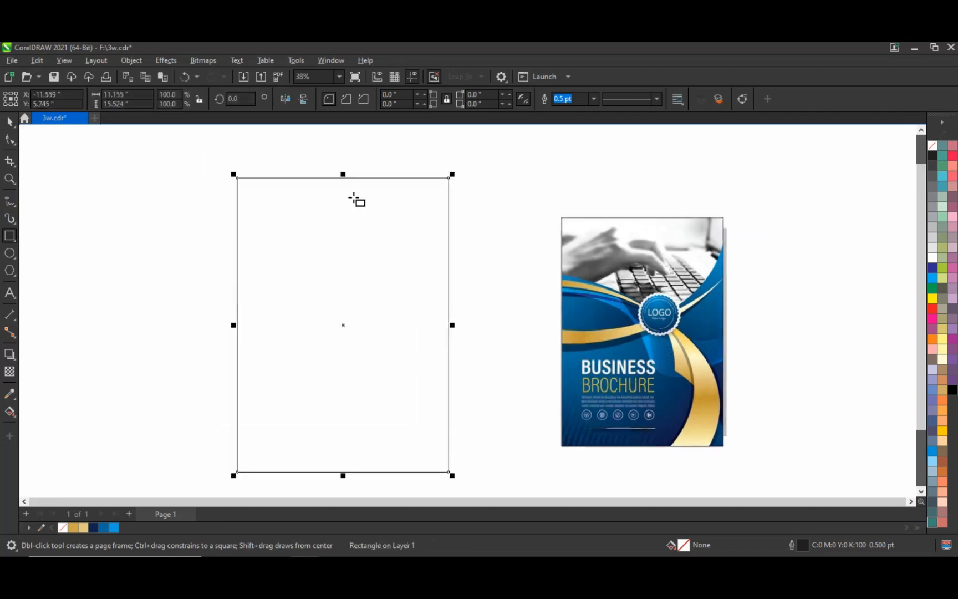
pyautogui.moveTo(342, 176); pyautogui.dragTo(343, 166)
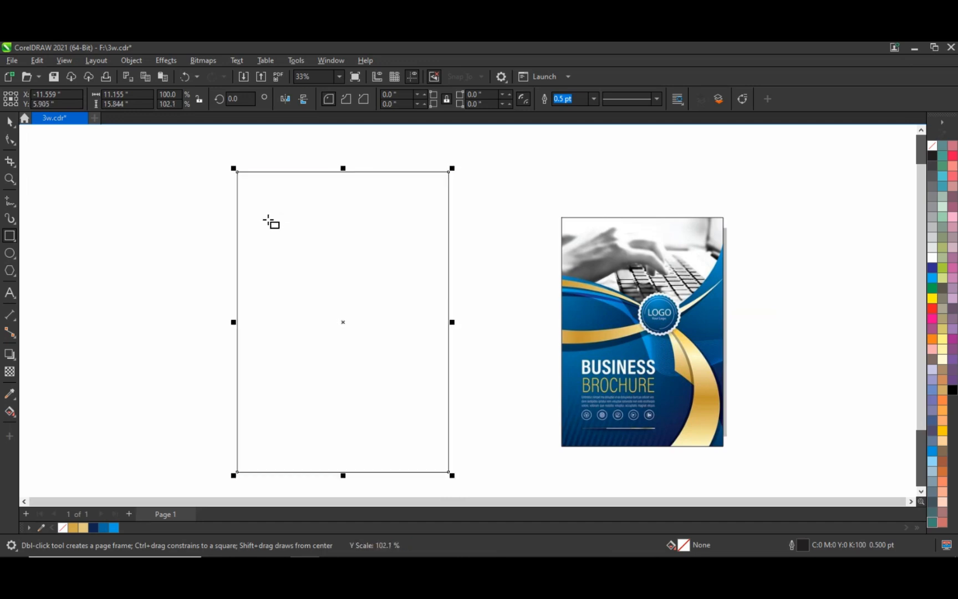
pyautogui.click(196, 243)
# - Draw a large ellipse with a 2.0 pt outline overlapping the lower left part of the rectangle and undo the stray small ellipse
pyautogui.click(10, 253)
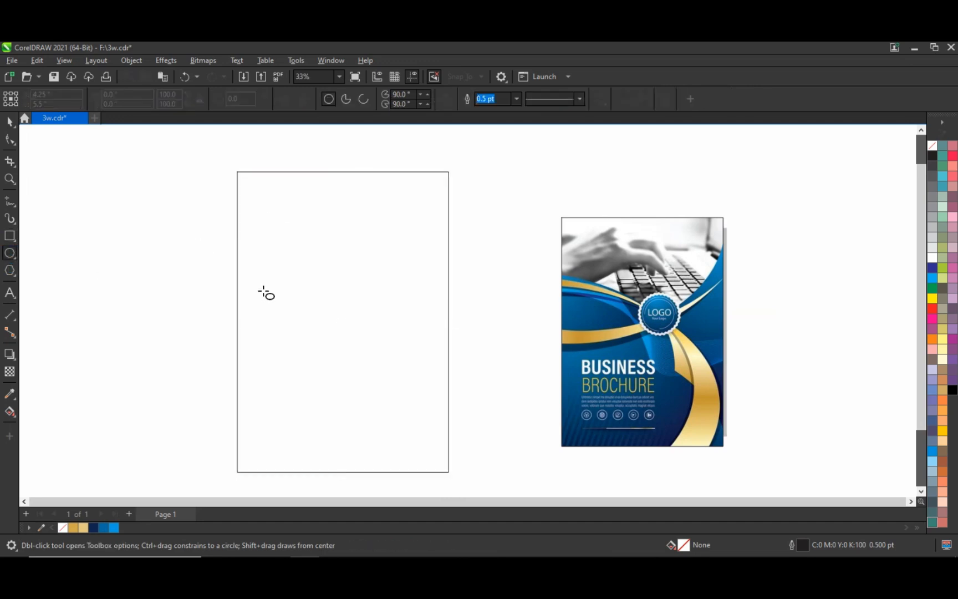
pyautogui.click(517, 98)
pyautogui.click(497, 166)
pyautogui.moveTo(134, 244)
pyautogui.mouseDown()
pyautogui.moveTo(239, 337)
pyautogui.moveTo(424, 456)
pyautogui.moveTo(417, 470)
pyautogui.mouseUp()
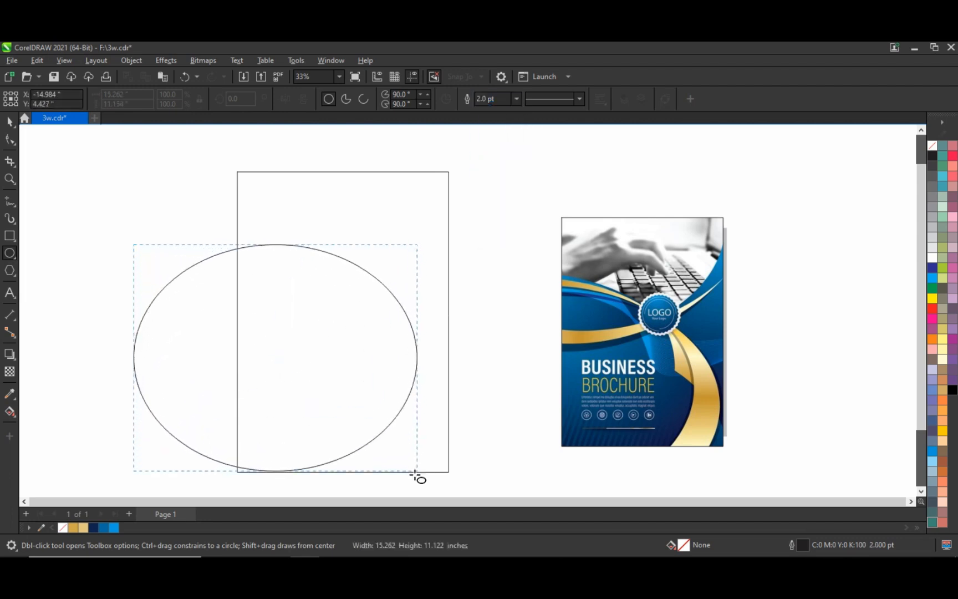
pyautogui.moveTo(351, 347); pyautogui.dragTo(376, 348)
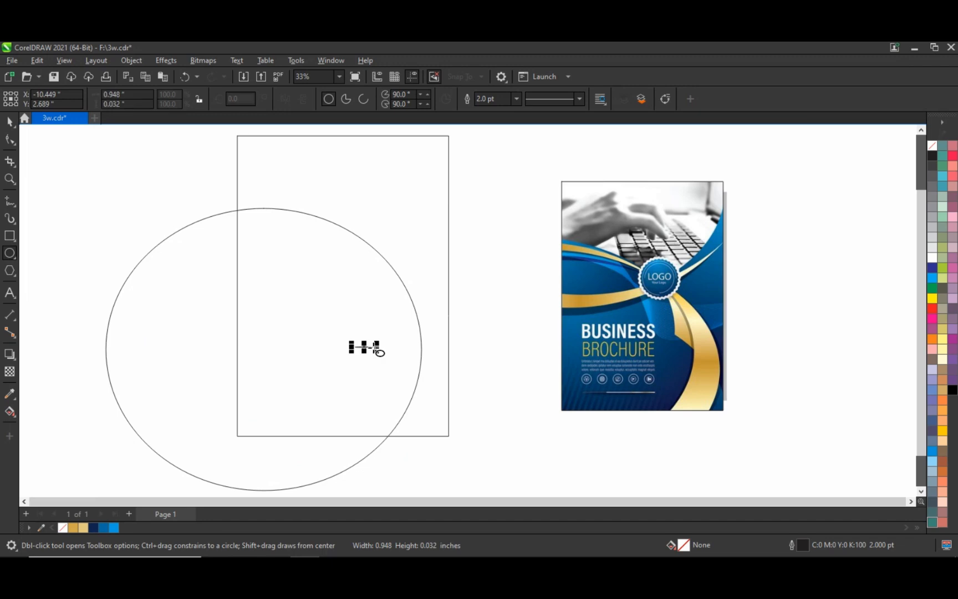
pyautogui.hotkey('ctrl', 'z')
# - Duplicate the ellipse once slightly up and to its left, and once above so its lower arc crosses the rectangle's upper part
pyautogui.click(9, 122)
pyautogui.moveTo(316, 346)
pyautogui.mouseDown()
pyautogui.moveTo(364, 364)
pyautogui.moveTo(344, 364)
pyautogui.moveTo(326, 340)
pyautogui.mouseUp()
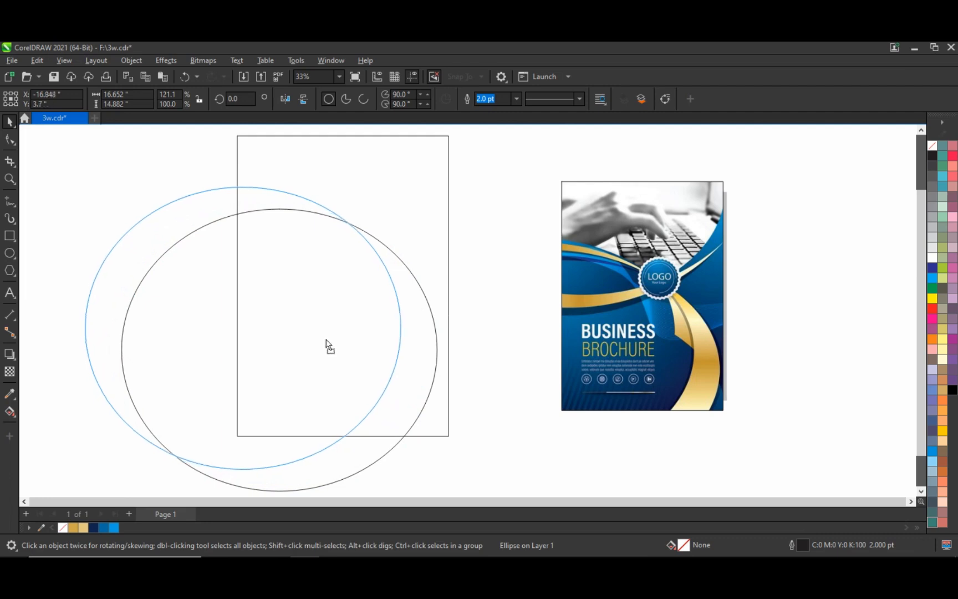
pyautogui.moveTo(326, 340); pyautogui.dragTo(327, 340)
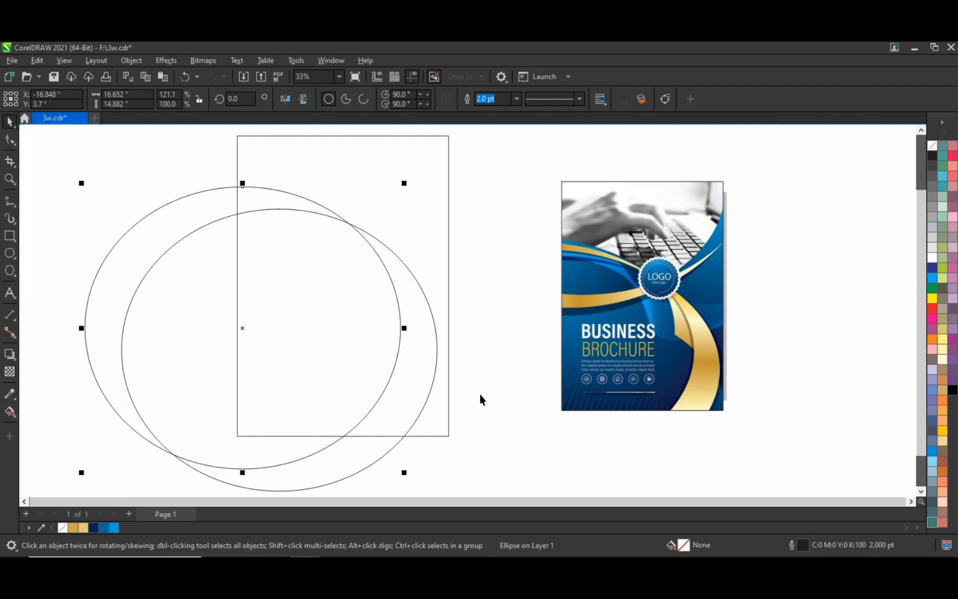
pyautogui.click(305, 330)
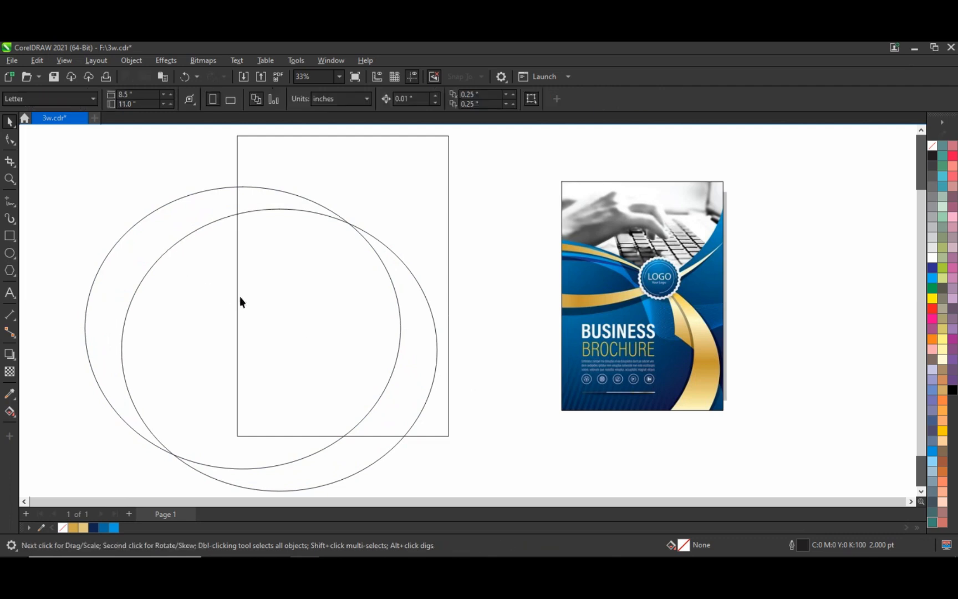
pyautogui.moveTo(212, 465)
pyautogui.mouseDown()
pyautogui.moveTo(248, 194)
pyautogui.moveTo(267, 204)
pyautogui.mouseUp()
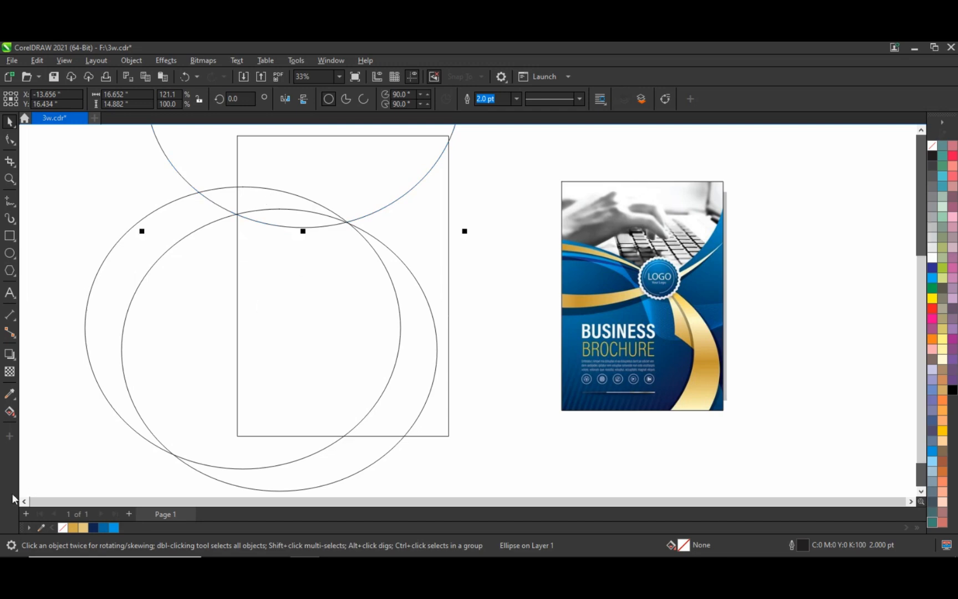
# - Smart Fill the rectangle's right-hand area and the crescent between the two lower ellipses with blue
pyautogui.click(15, 415)
pyautogui.click(33, 425)
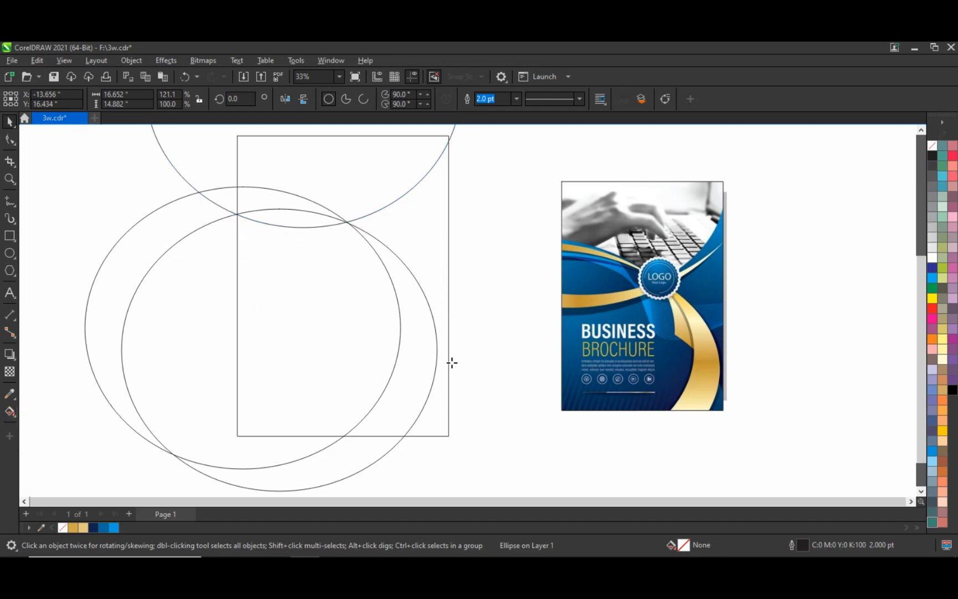
pyautogui.click(445, 306)
pyautogui.click(427, 327)
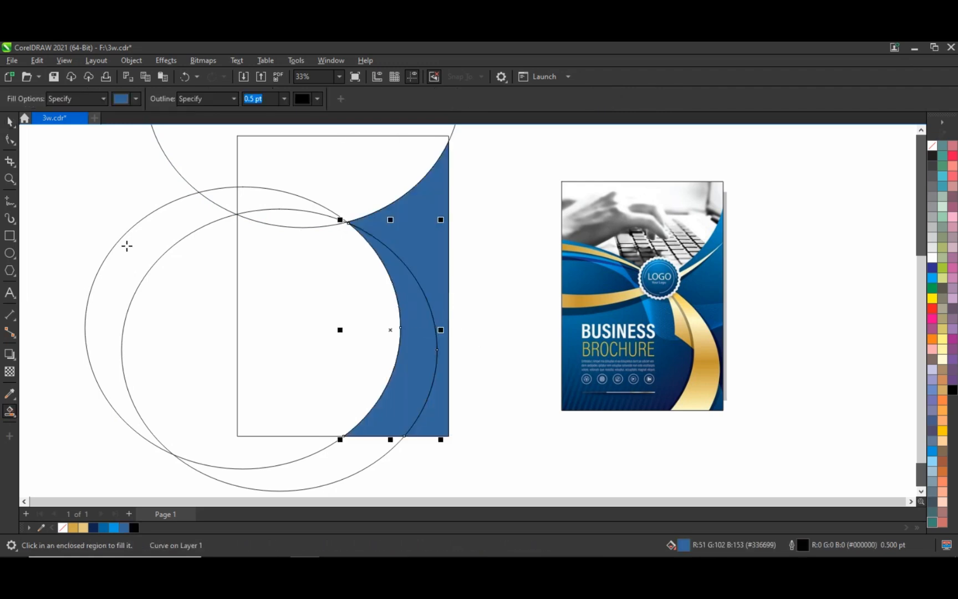
pyautogui.press('space')
# - Shift the left ellipse further up-left and Smart Fill the sliver bounded by it and a short diagonal line with blue
pyautogui.moveTo(223, 447)
pyautogui.mouseDown()
pyautogui.moveTo(199, 413)
pyautogui.moveTo(203, 434)
pyautogui.mouseUp()
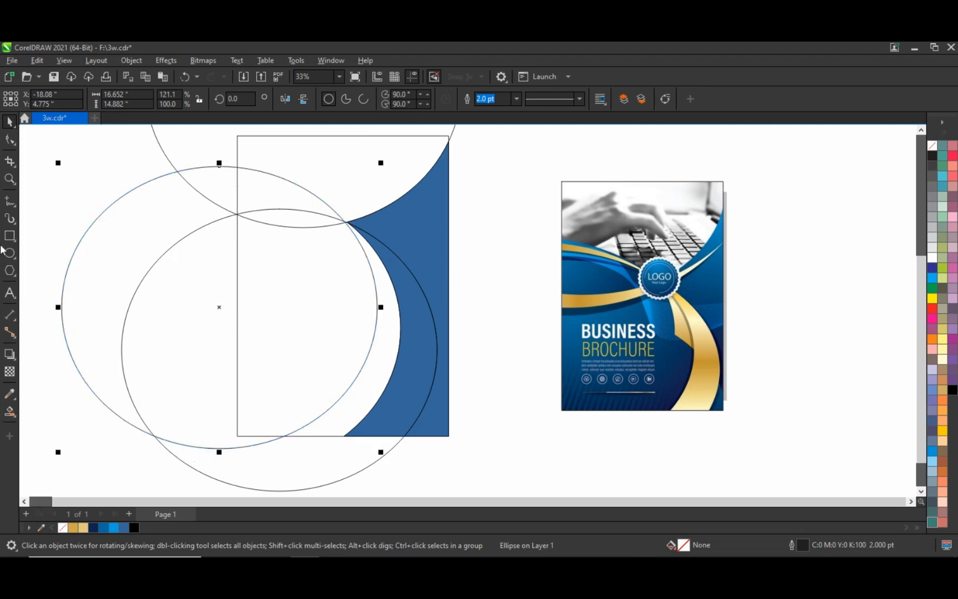
pyautogui.click(9, 201)
pyautogui.click(364, 312)
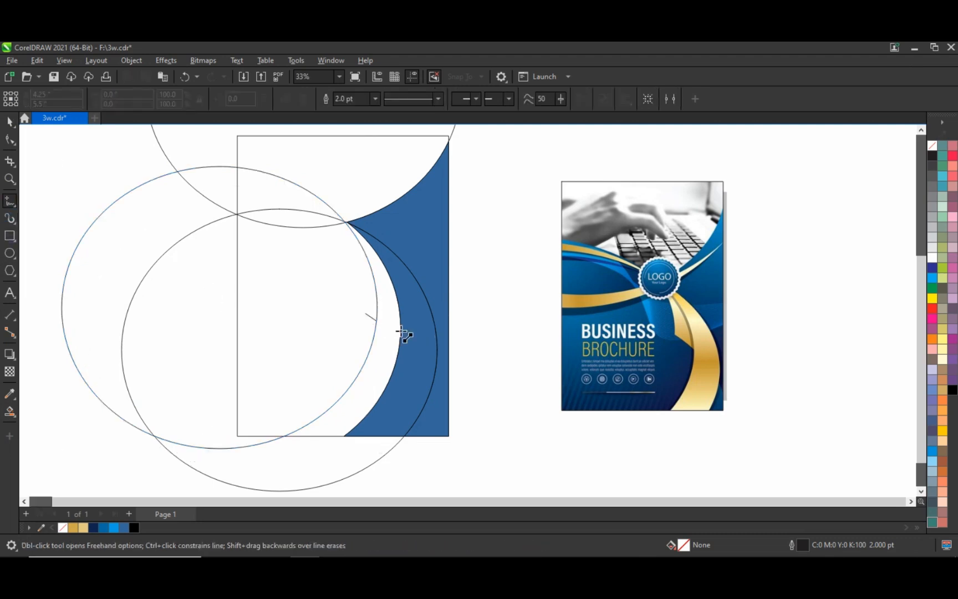
pyautogui.click(411, 344)
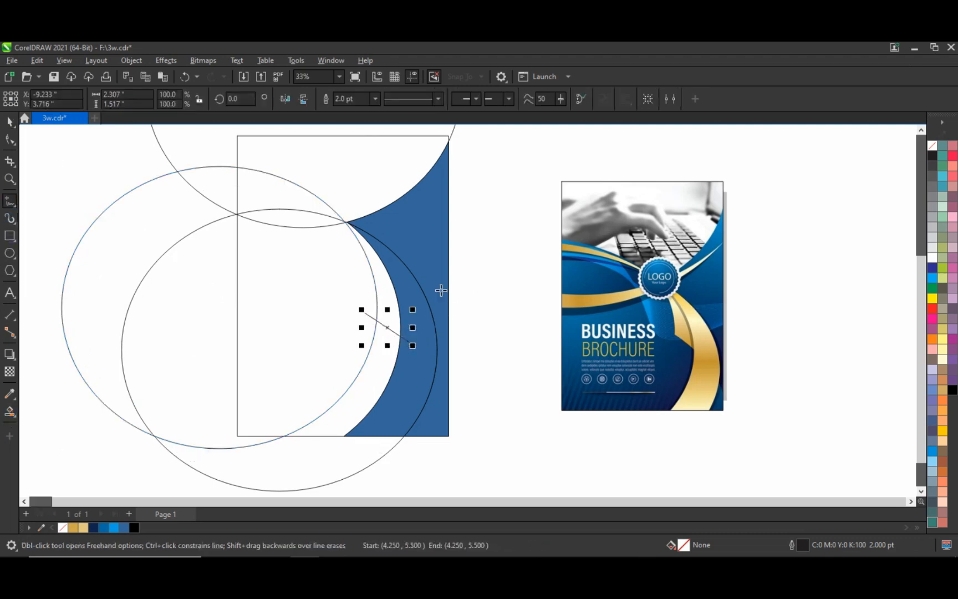
pyautogui.click(393, 298)
# - Delete the short diagonal line, the shifted left ellipse and the upper ellipse
pyautogui.click(7, 120)
pyautogui.click(364, 313)
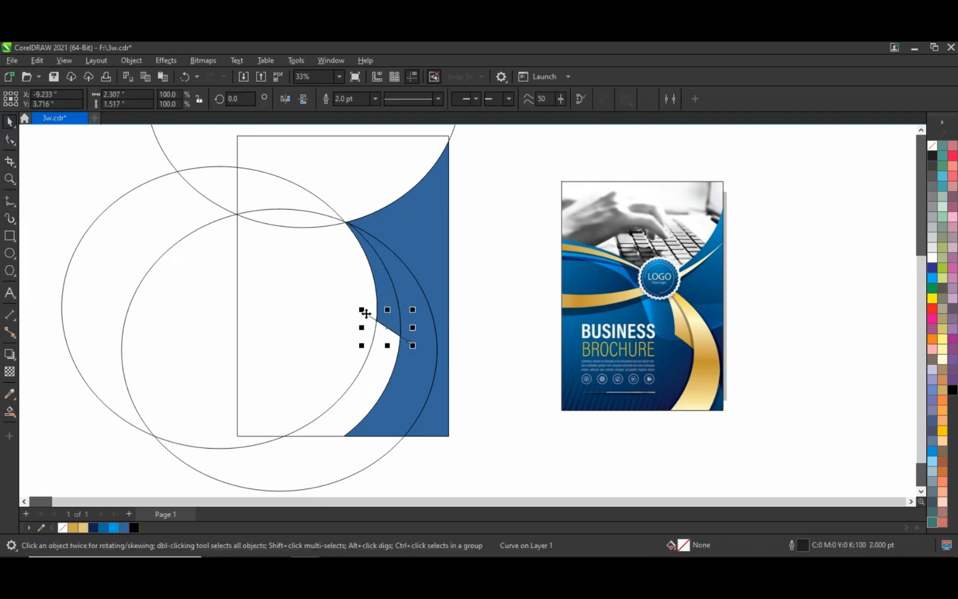
pyautogui.press('Delete')
pyautogui.click(369, 345)
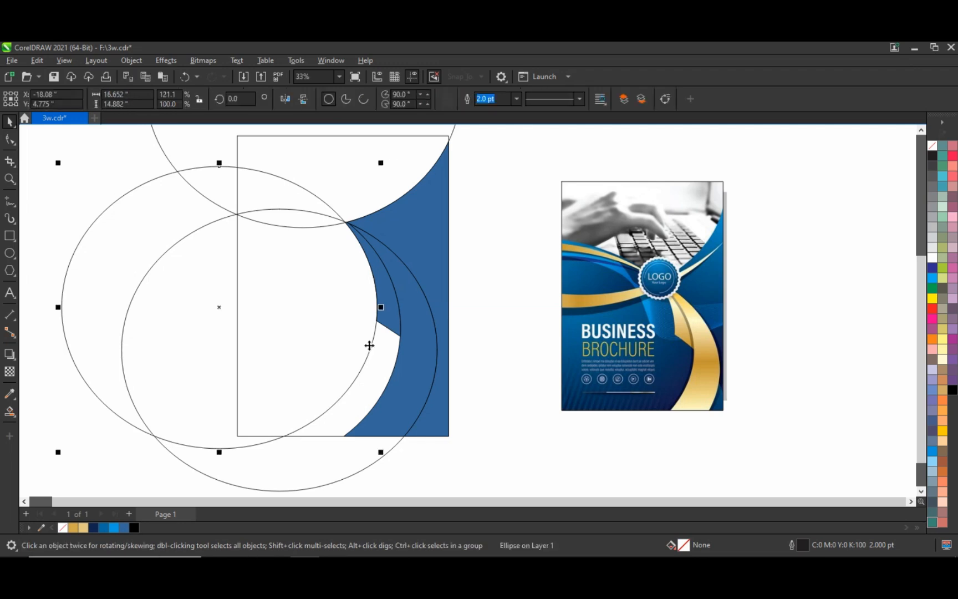
pyautogui.press('Delete')
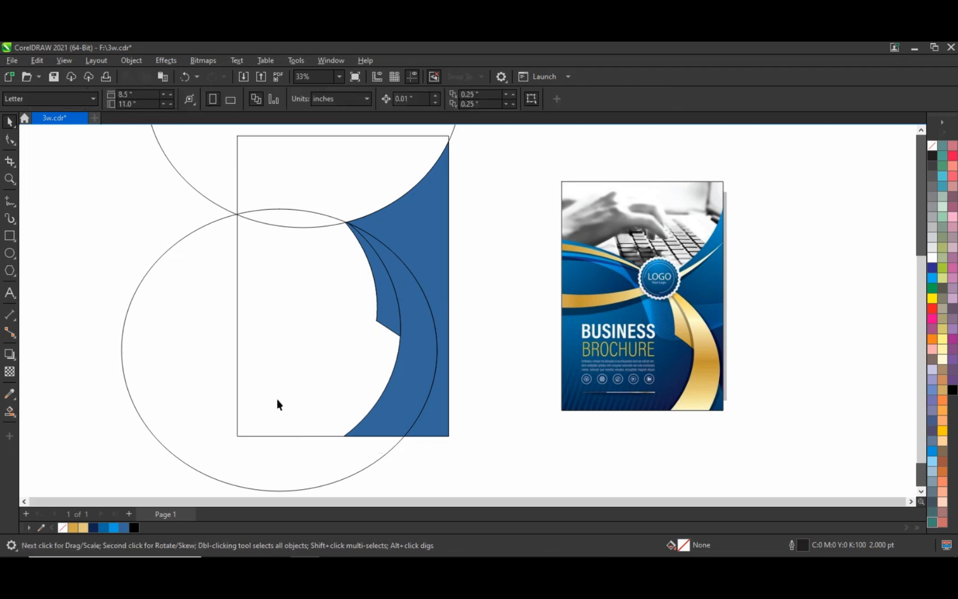
pyautogui.click(256, 223)
pyautogui.press('Delete')
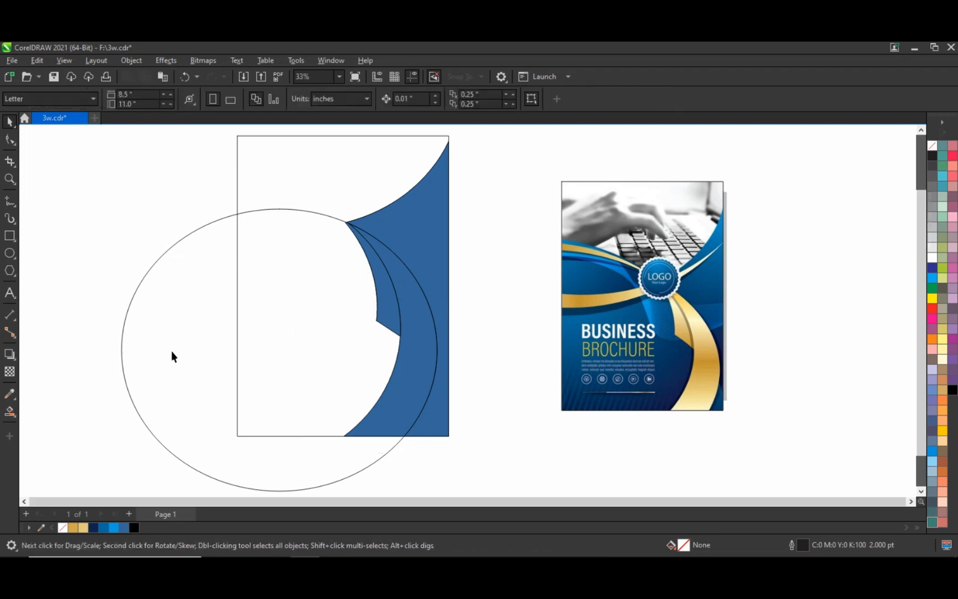
# - Create three copies of the remaining ellipse, slightly offset to its right and meeting near the crescent's tip
pyautogui.moveTo(175, 321); pyautogui.dragTo(215, 332)
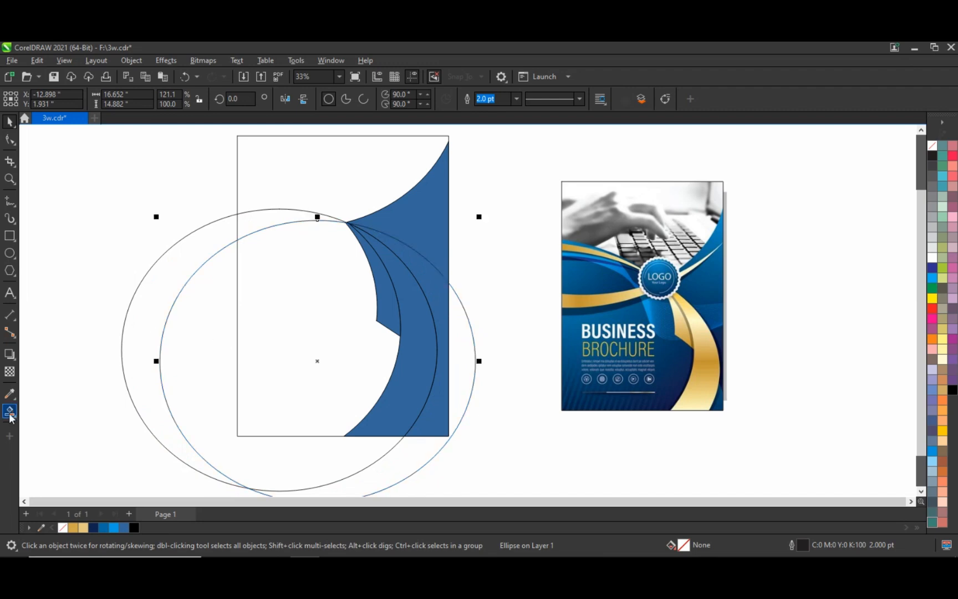
pyautogui.moveTo(302, 340); pyautogui.dragTo(218, 342)
pyautogui.click(53, 334)
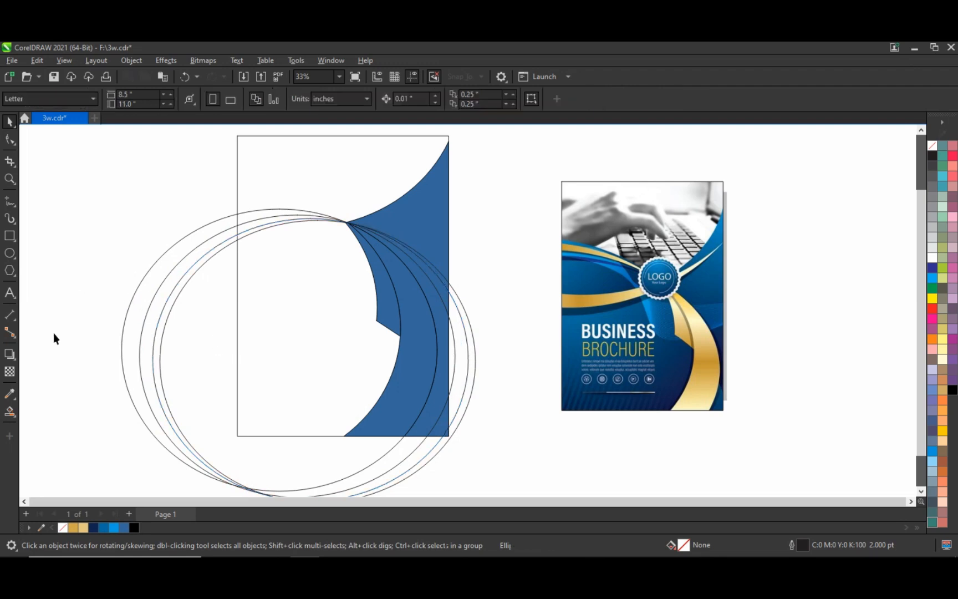
# - Smart Fill the thin curved bands between the ellipses along the rectangle's upper left side with blue
pyautogui.click(11, 411)
pyautogui.click(248, 232)
pyautogui.click(253, 216)
pyautogui.press('space')
pyautogui.keyDown('shift'); pyautogui.click(253, 234); pyautogui.keyUp('shift')
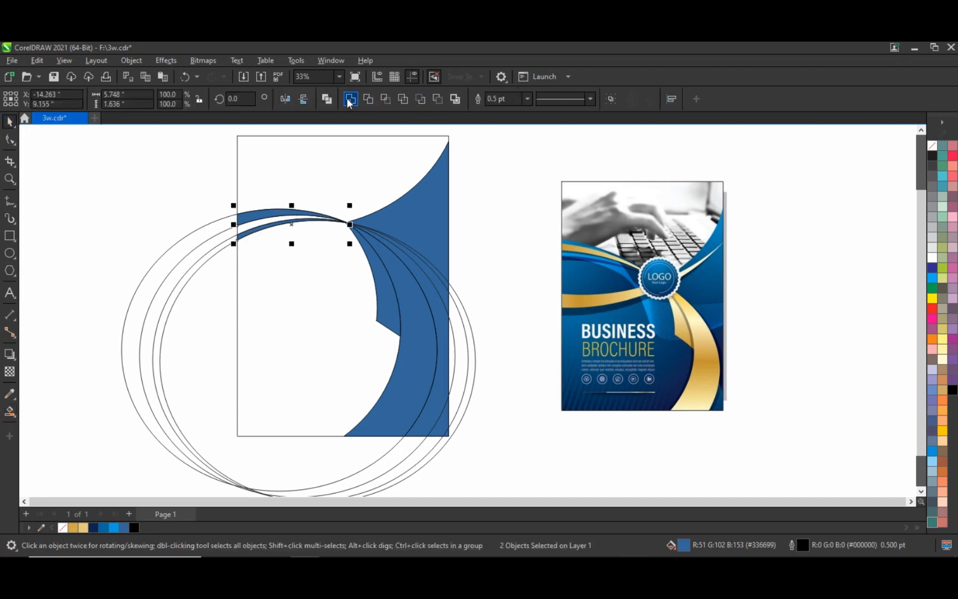
pyautogui.click(82, 255)
pyautogui.click(10, 411)
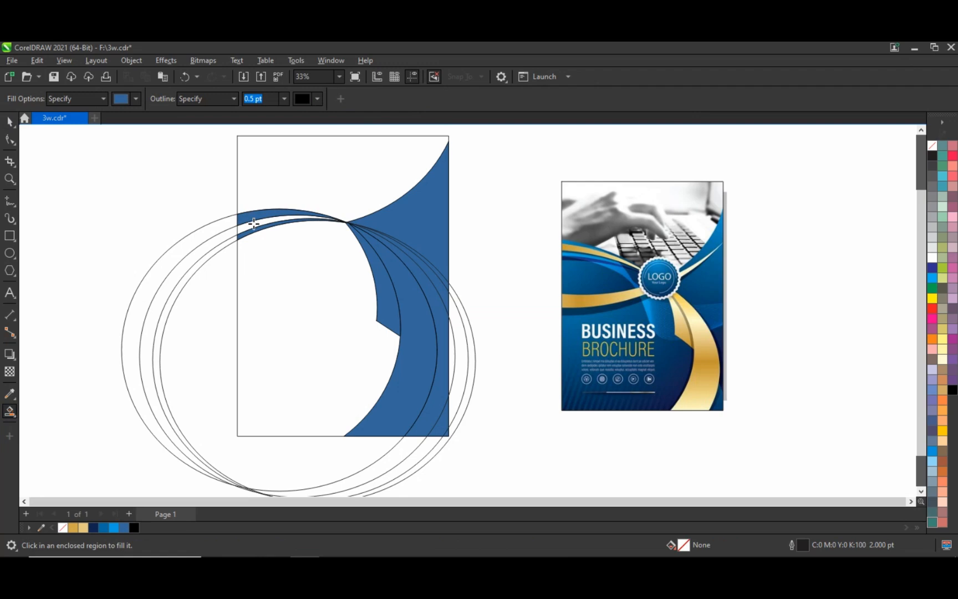
pyautogui.click(254, 224)
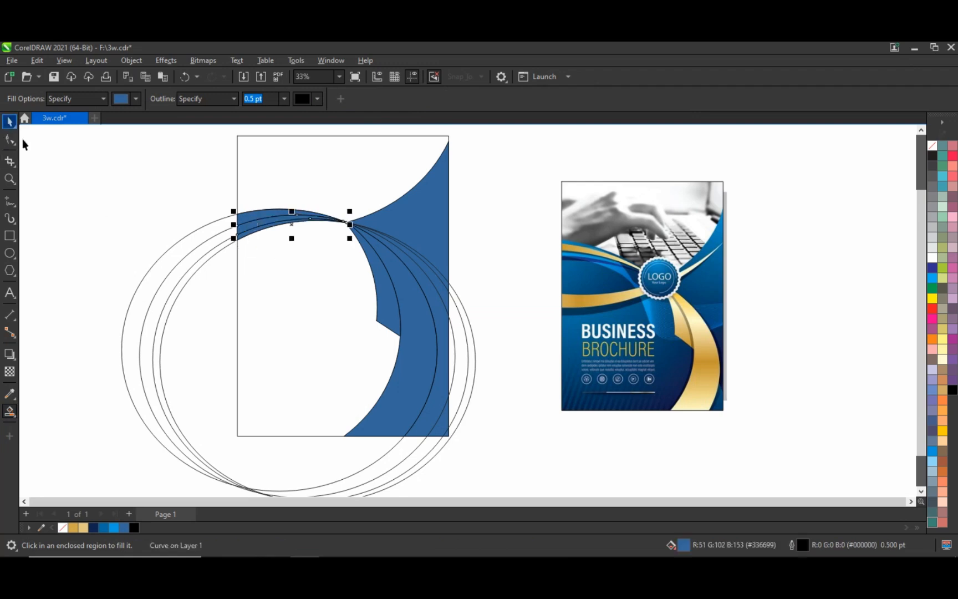
# - Delete three of the four offset construction ellipses around the curved bands
pyautogui.press('space')
pyautogui.click(183, 257)
pyautogui.press('Delete')
pyautogui.click(192, 269)
pyautogui.press('Delete')
pyautogui.click(199, 274)
pyautogui.press('Delete')
# - Move the remaining ellipse up, widen it to about 21.7 inches, and arrange two offset copies sweeping across the rectangle
pyautogui.moveTo(199, 273); pyautogui.dragTo(222, 310)
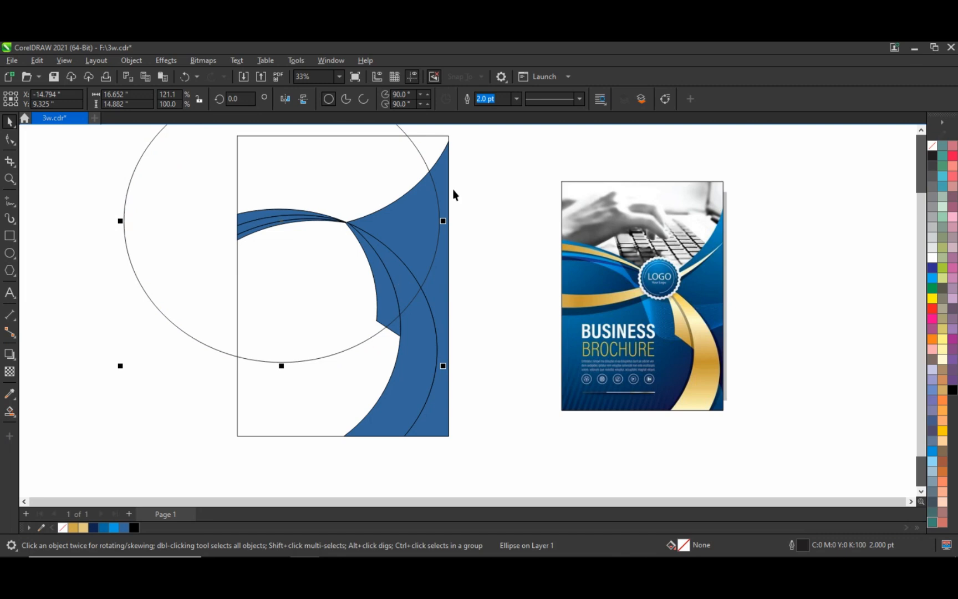
pyautogui.moveTo(443, 222); pyautogui.dragTo(488, 222)
pyautogui.moveTo(373, 321); pyautogui.dragTo(318, 244)
pyautogui.click(203, 333)
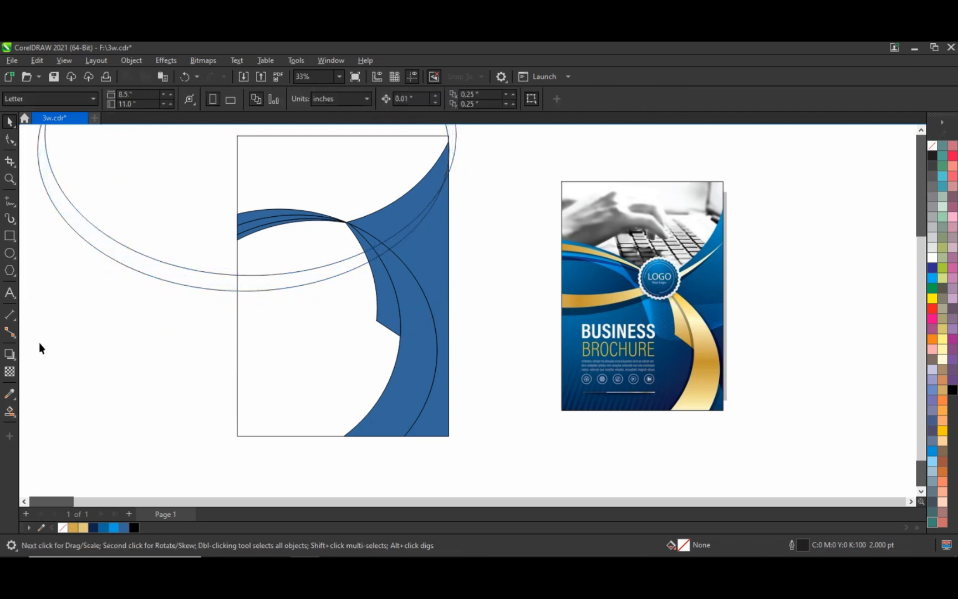
# - Smart Fill each segment of the long ribbon between the two wide ellipses inside the rectangle with blue
pyautogui.click(10, 412)
pyautogui.click(293, 284)
pyautogui.click(371, 257)
pyautogui.click(381, 251)
pyautogui.click(396, 242)
# - Weld the four filled ribbon segments into one shape
pyautogui.click(6, 123)
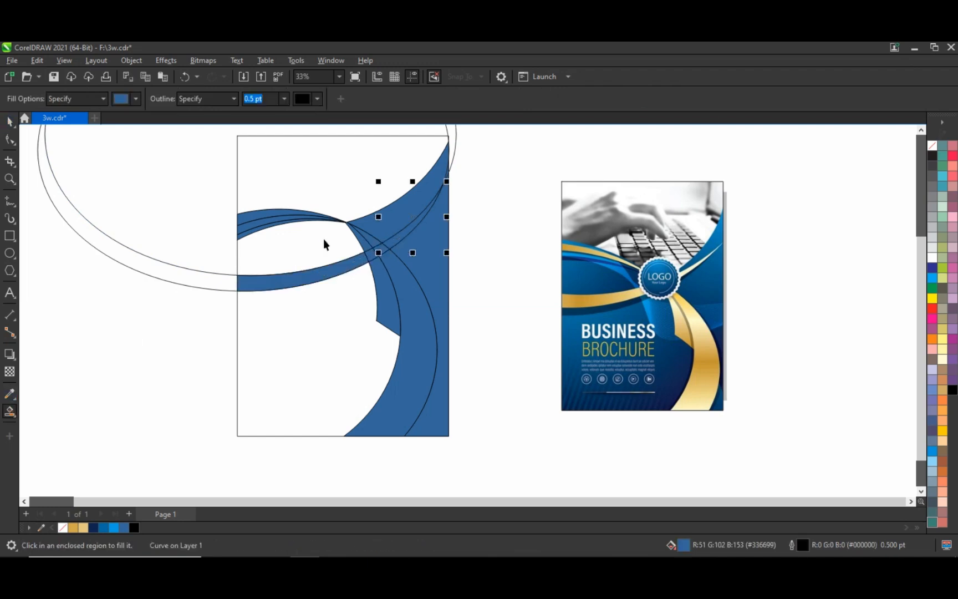
pyautogui.click(380, 250)
pyautogui.click(344, 268)
pyautogui.click(349, 100)
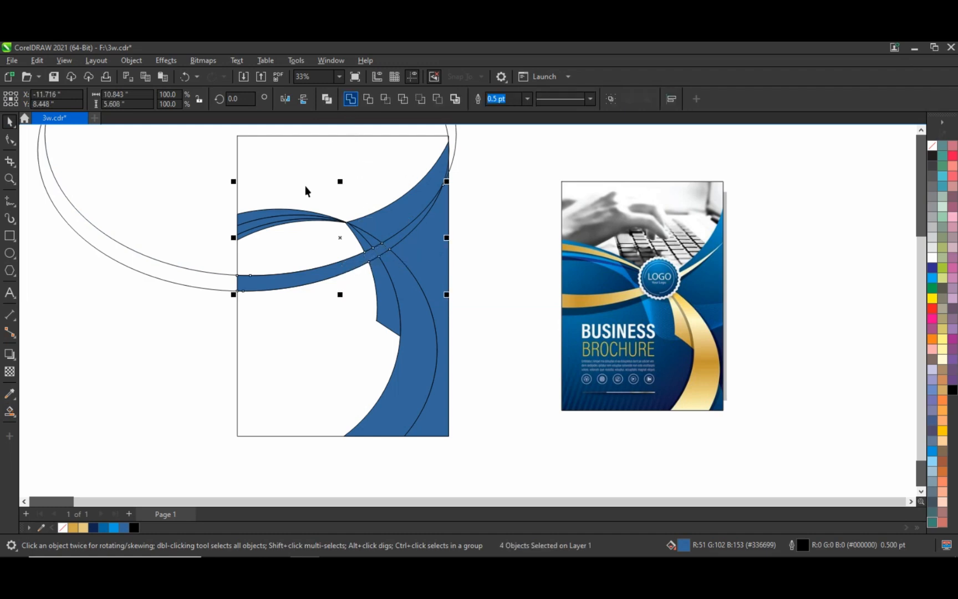
# - Delete the two wide construction ellipses around the ribbon
pyautogui.click(199, 276)
pyautogui.press('Delete')
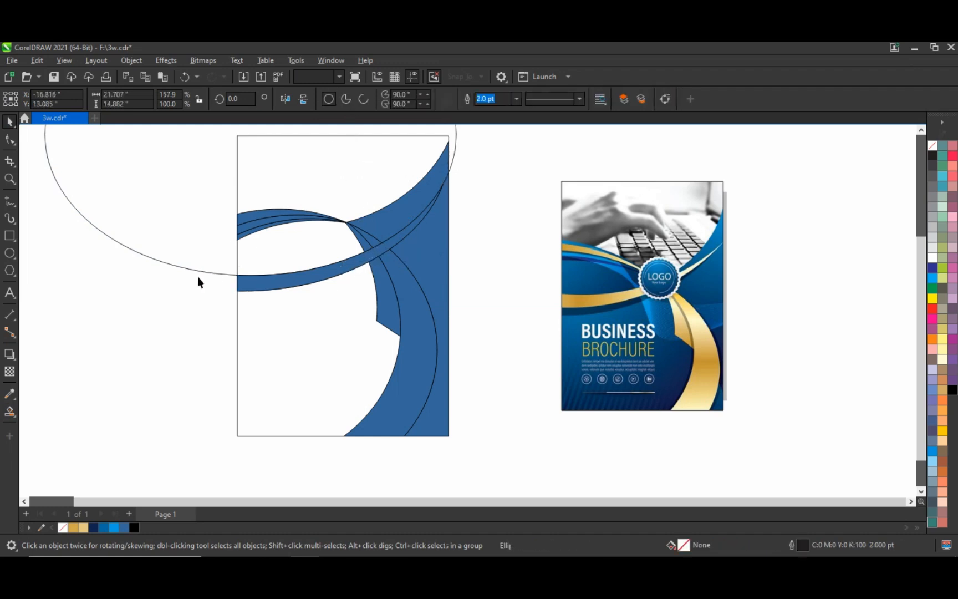
pyautogui.click(199, 272)
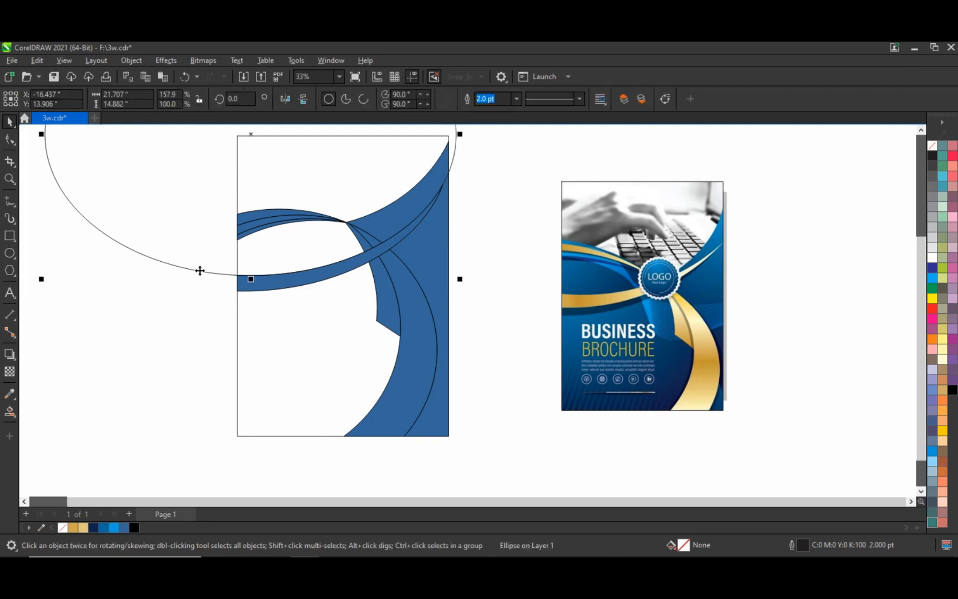
pyautogui.press('Delete')
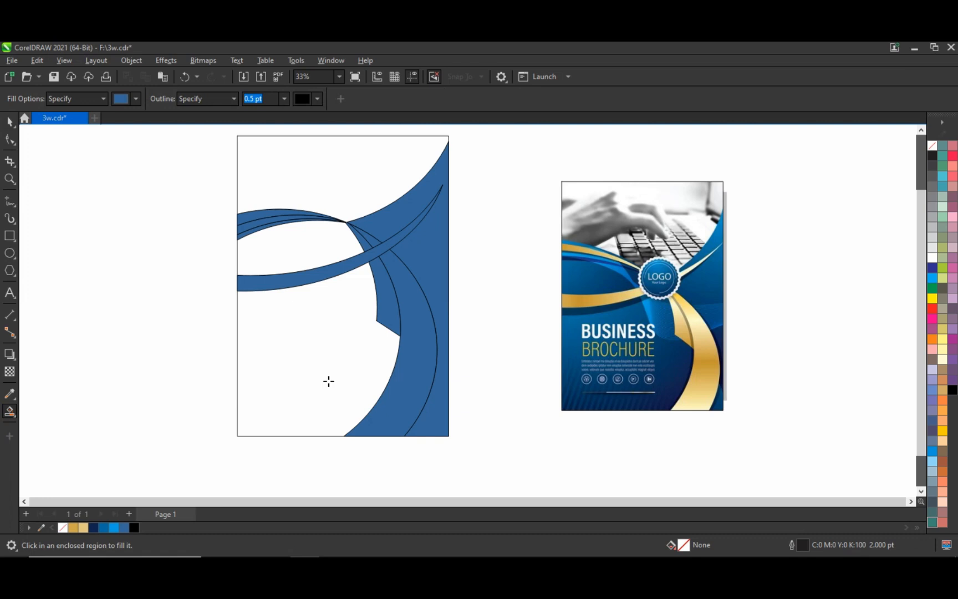
# - Smart Fill the large lower left area and the lens-shaped area above the ribbon with blue
pyautogui.click(362, 380)
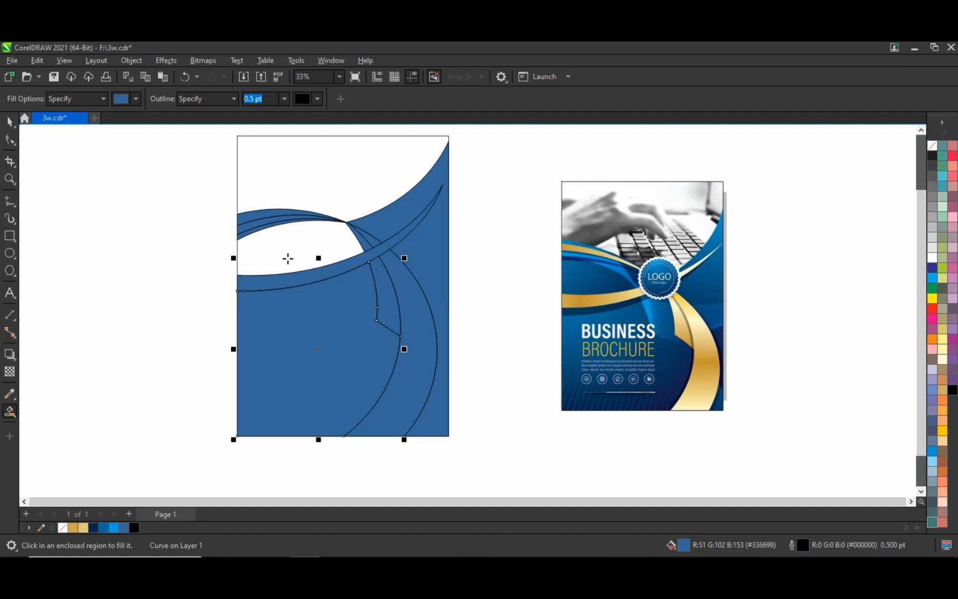
pyautogui.click(288, 258)
pyautogui.click(9, 121)
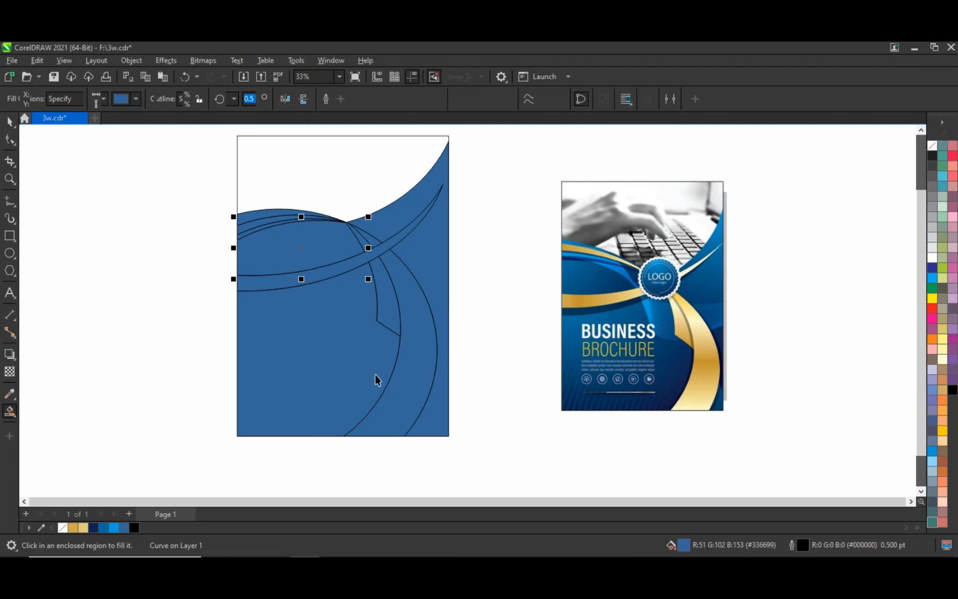
# - Weld the large lower left area and the large area on the cover's right side into one background shape
pyautogui.click(361, 372)
pyautogui.click(440, 281)
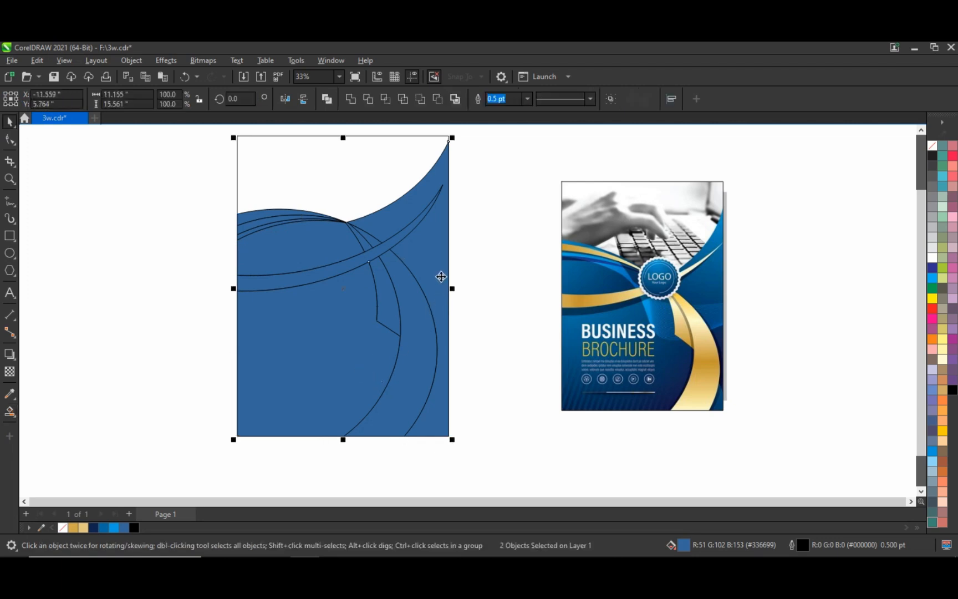
pyautogui.click(496, 273)
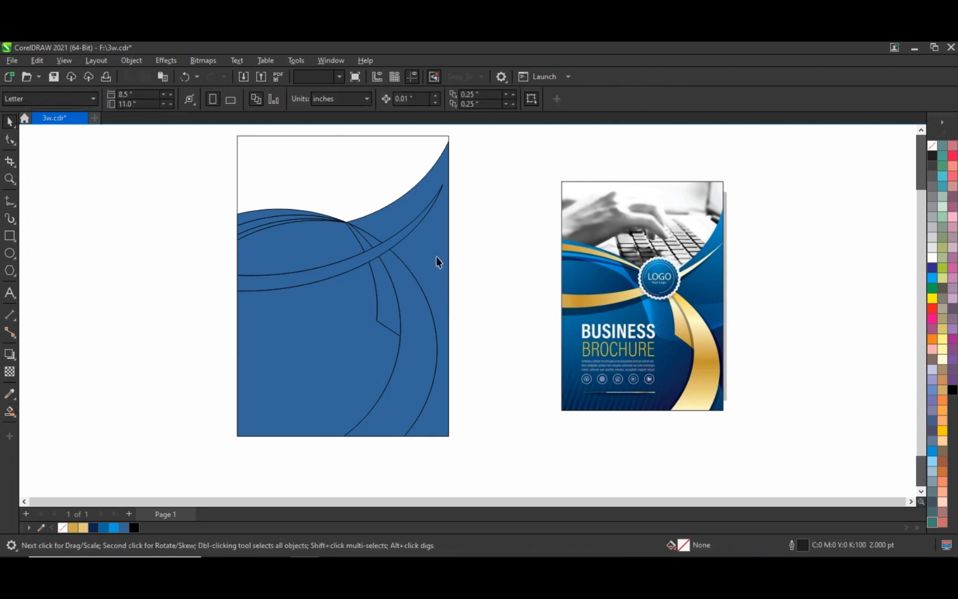
pyautogui.click(300, 353)
pyautogui.keyDown('shift'); pyautogui.click(299, 348); pyautogui.keyUp('shift')
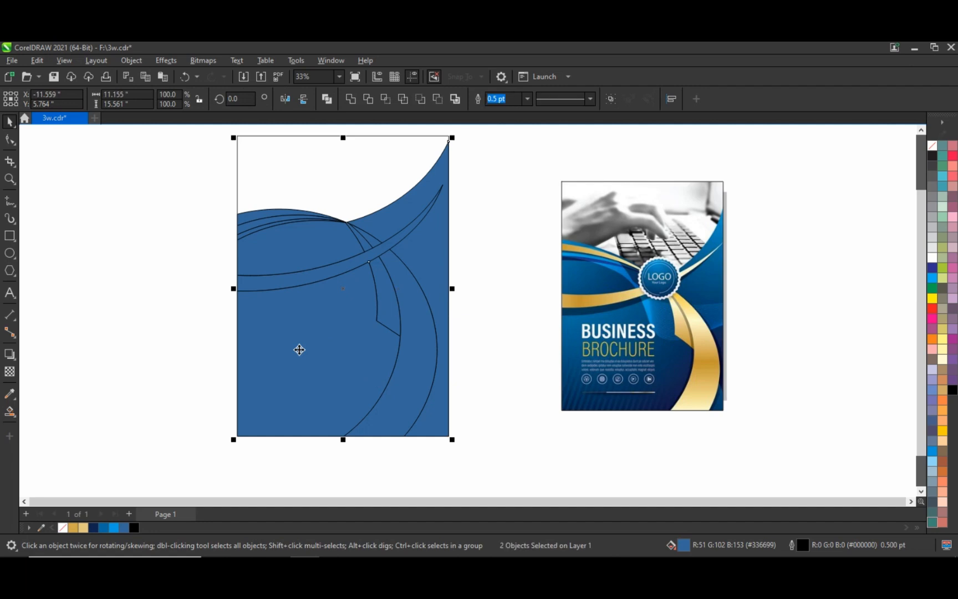
pyautogui.click(352, 101)
# - Give the welded background shape a linear fountain fill running from dark navy at the bottom up to medium blue
pyautogui.click(93, 528)
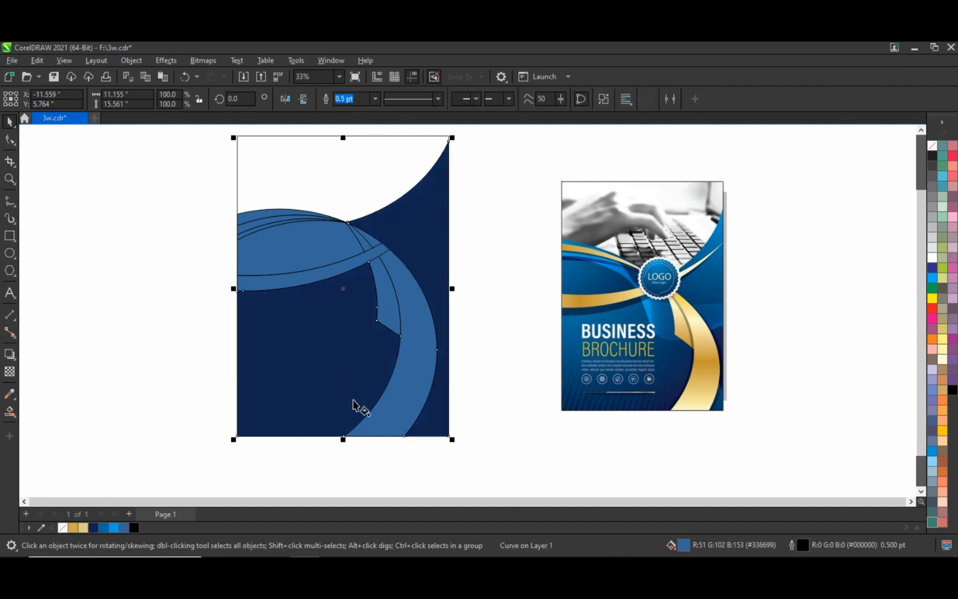
pyautogui.press('g')
pyautogui.moveTo(354, 402); pyautogui.dragTo(342, 286)
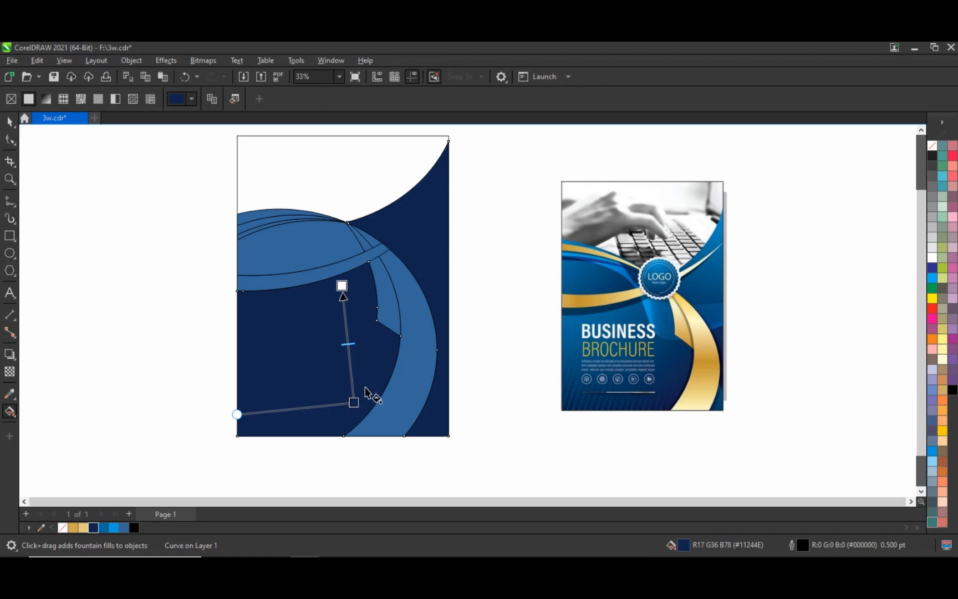
pyautogui.moveTo(355, 402); pyautogui.dragTo(373, 406)
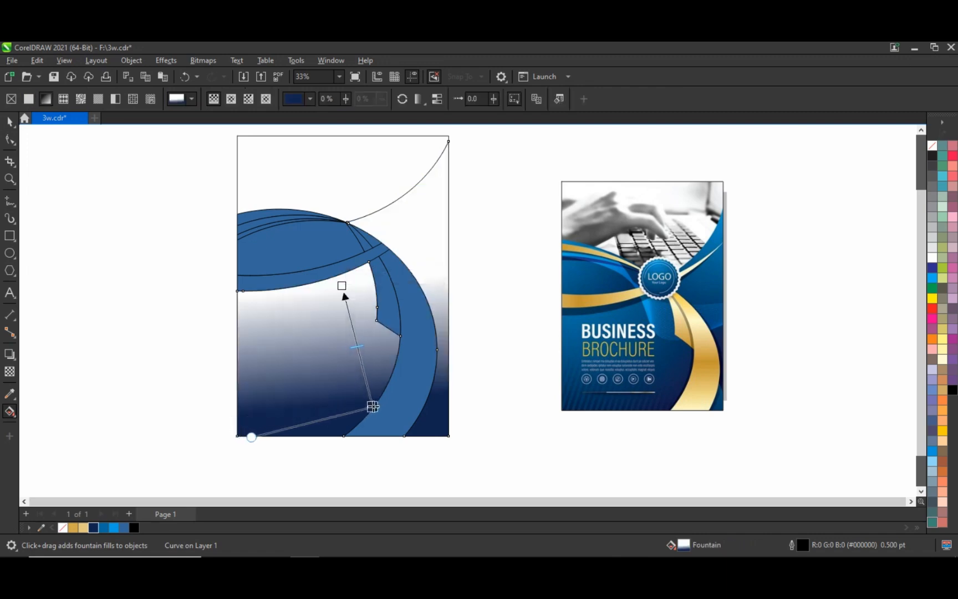
pyautogui.moveTo(185, 440); pyautogui.dragTo(340, 275)
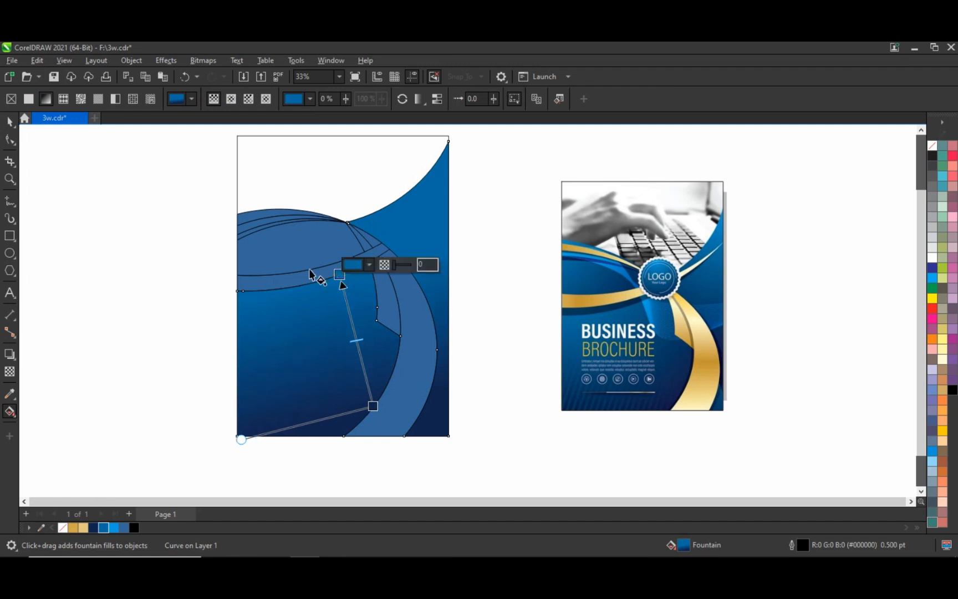
# - Give the lens-shaped area above the long ribbon a linear fountain fill from dark navy at its lower edge to medium blue
pyautogui.click(10, 121)
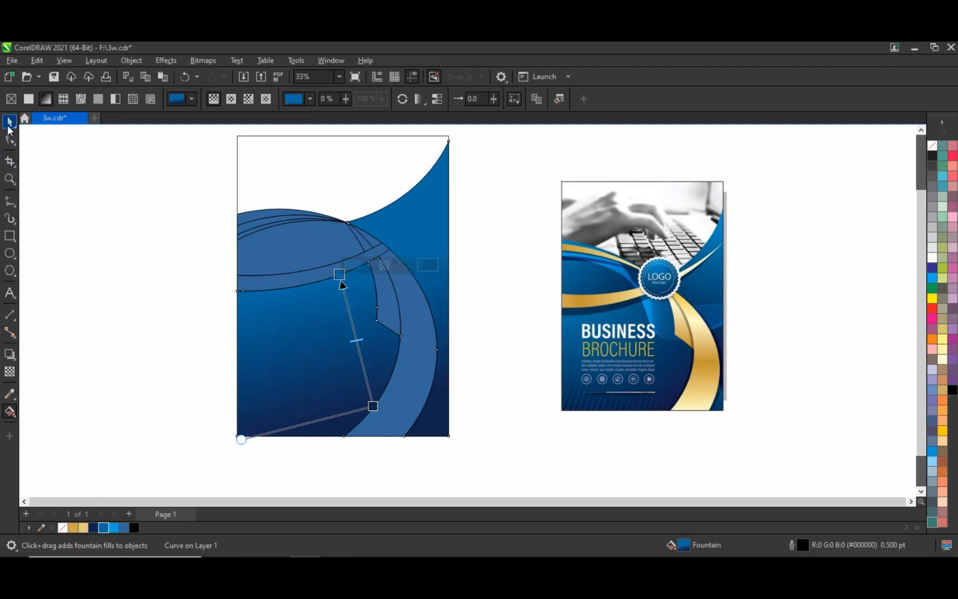
pyautogui.click(277, 257)
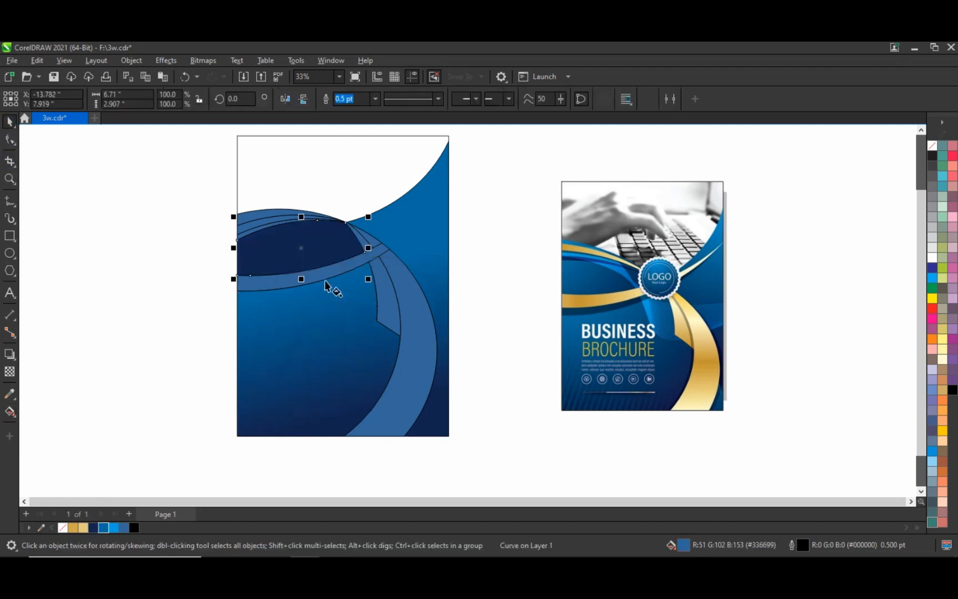
pyautogui.press('g')
pyautogui.click(309, 233)
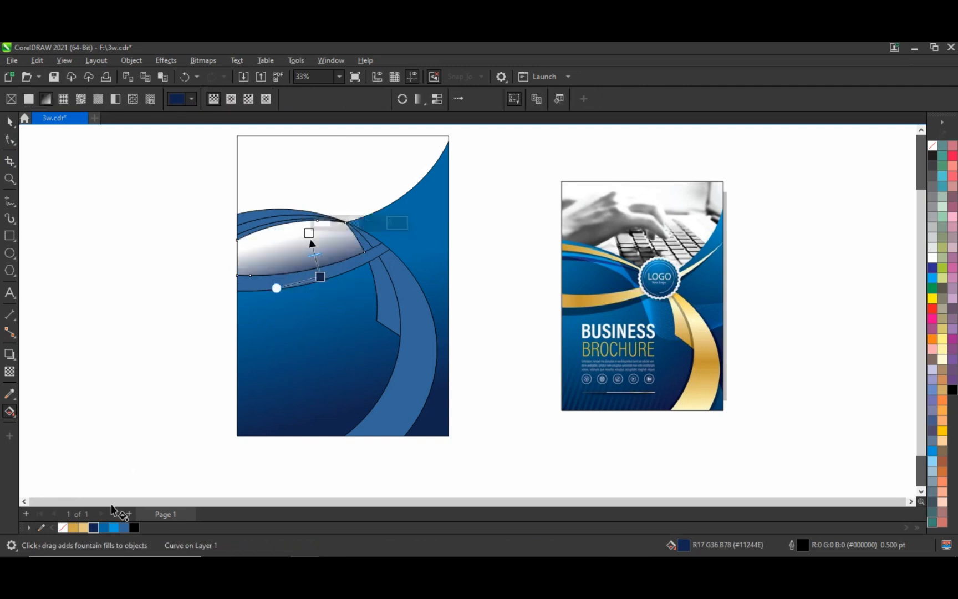
pyautogui.moveTo(102, 527); pyautogui.dragTo(312, 231)
pyautogui.click(9, 121)
pyautogui.click(115, 216)
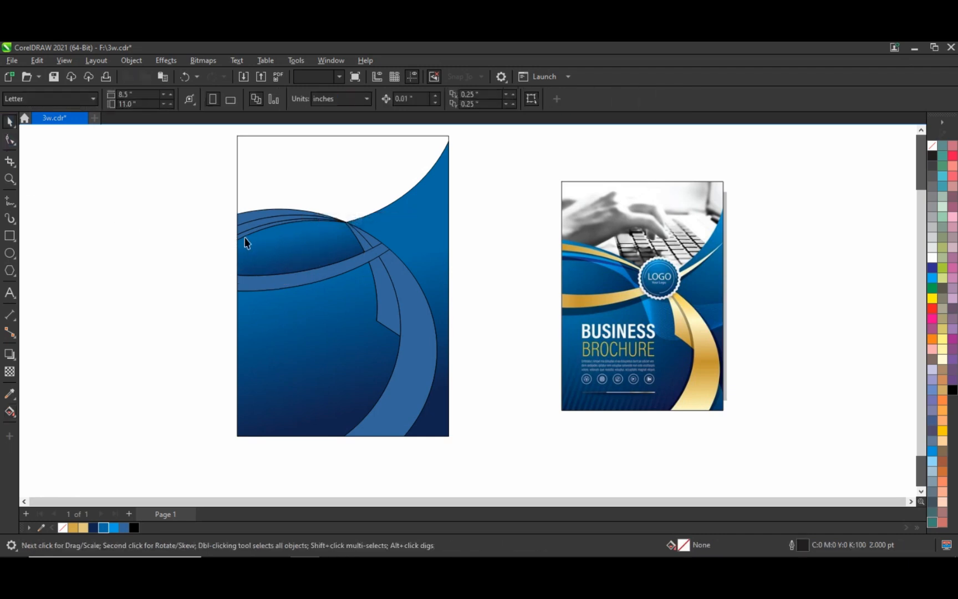
# - Fill the outermost and innermost thin crescents above the lens shape with bright light blue
pyautogui.click(246, 242)
pyautogui.click(252, 217)
pyautogui.click(112, 529)
pyautogui.click(183, 325)
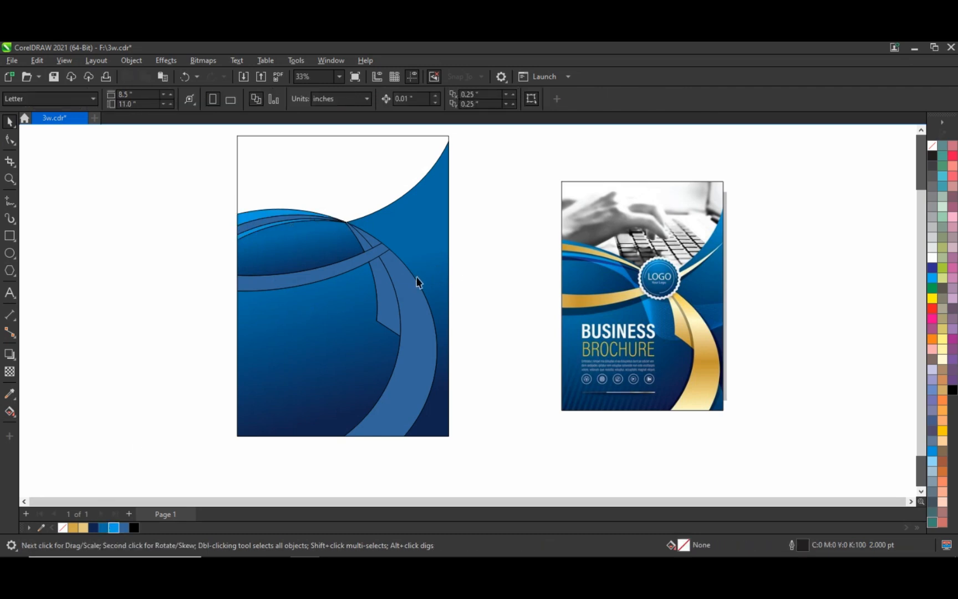
# - Bring the long curved ribbon to the front of the background and the wide curved band
pyautogui.click(378, 251)
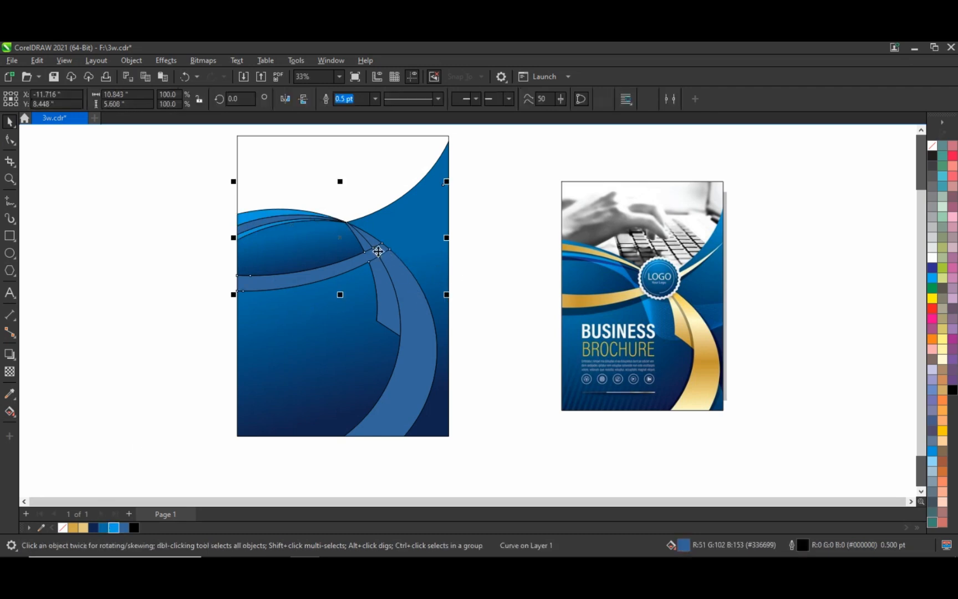
pyautogui.click(458, 310)
# - Give the wide curved band at the lower right a vertical four-stop fountain fill alternating gold and light gold
pyautogui.click(415, 349)
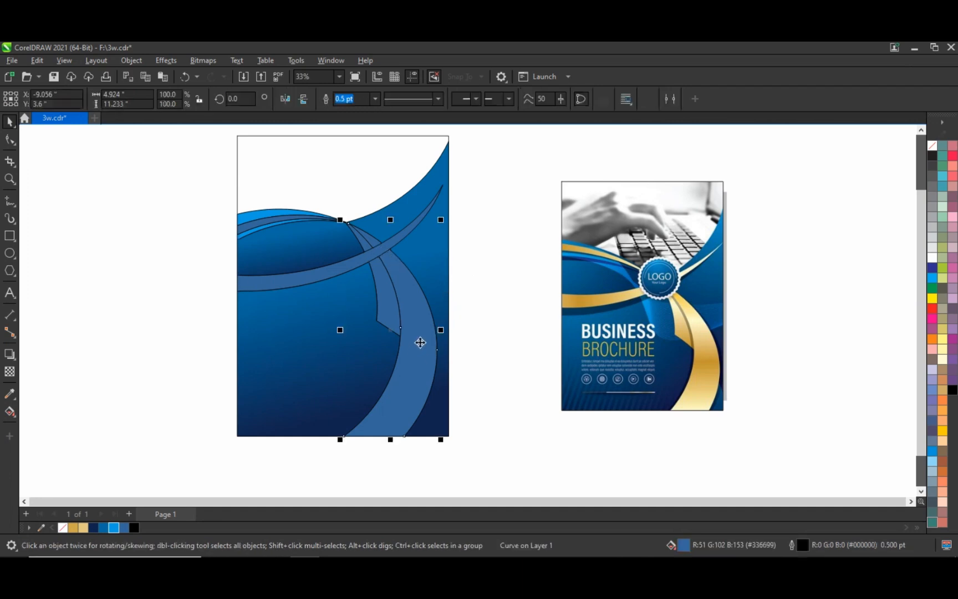
pyautogui.click(78, 527)
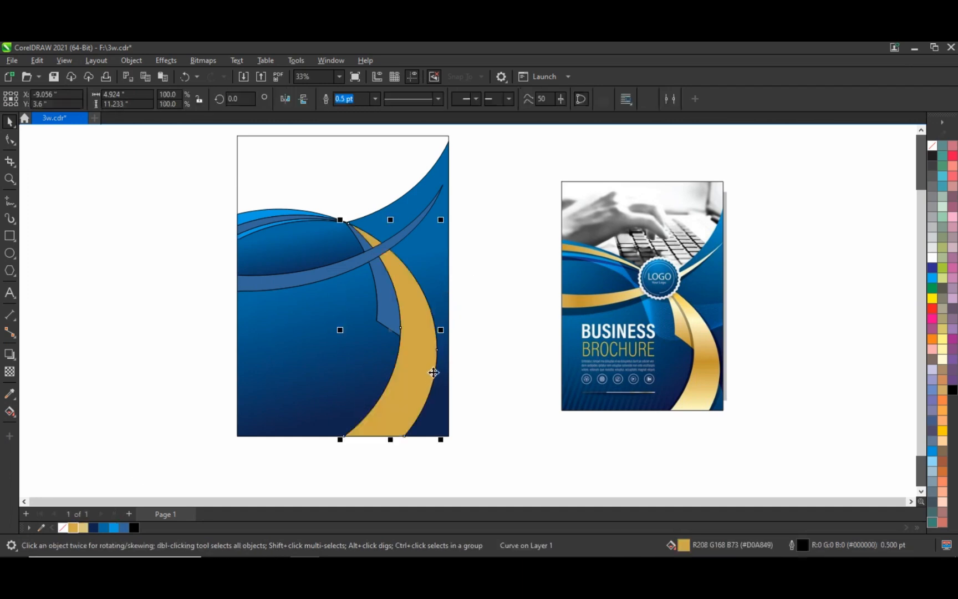
pyautogui.press('g')
pyautogui.moveTo(400, 267); pyautogui.dragTo(401, 425)
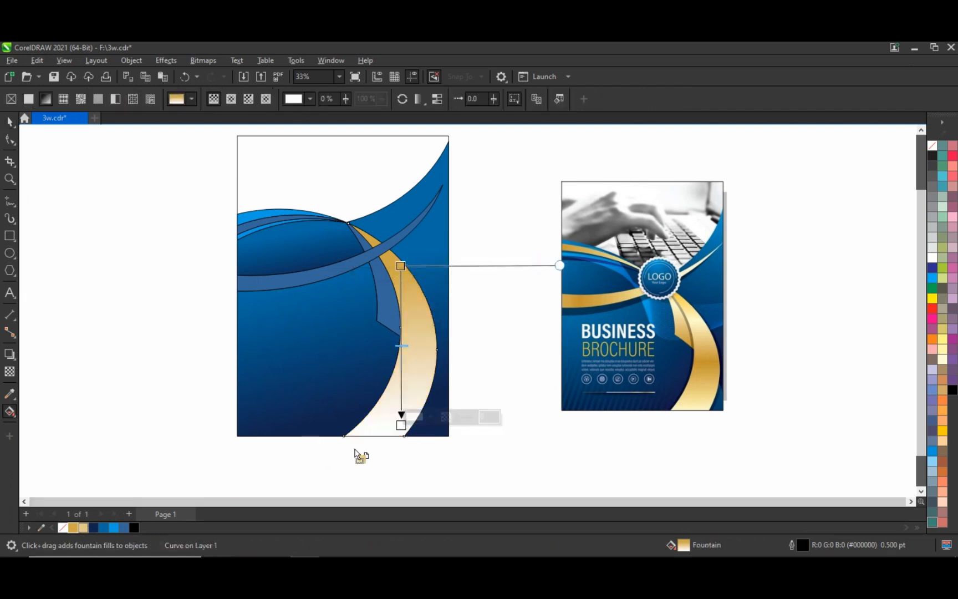
pyautogui.moveTo(398, 425); pyautogui.dragTo(400, 426)
pyautogui.moveTo(72, 530); pyautogui.dragTo(378, 400)
pyautogui.moveTo(402, 365); pyautogui.dragTo(401, 366)
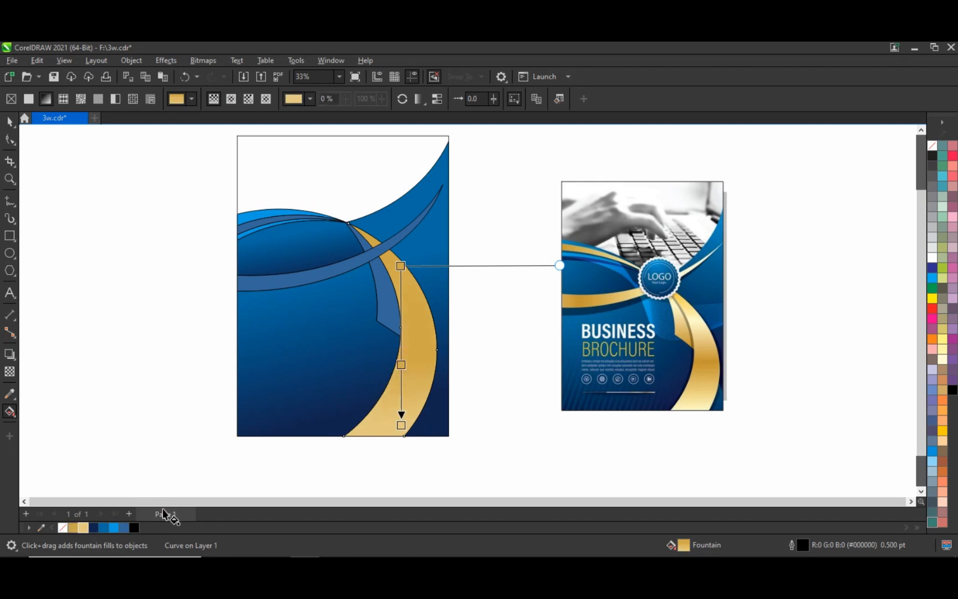
pyautogui.moveTo(415, 311); pyautogui.dragTo(402, 314)
pyautogui.moveTo(402, 425); pyautogui.dragTo(403, 413)
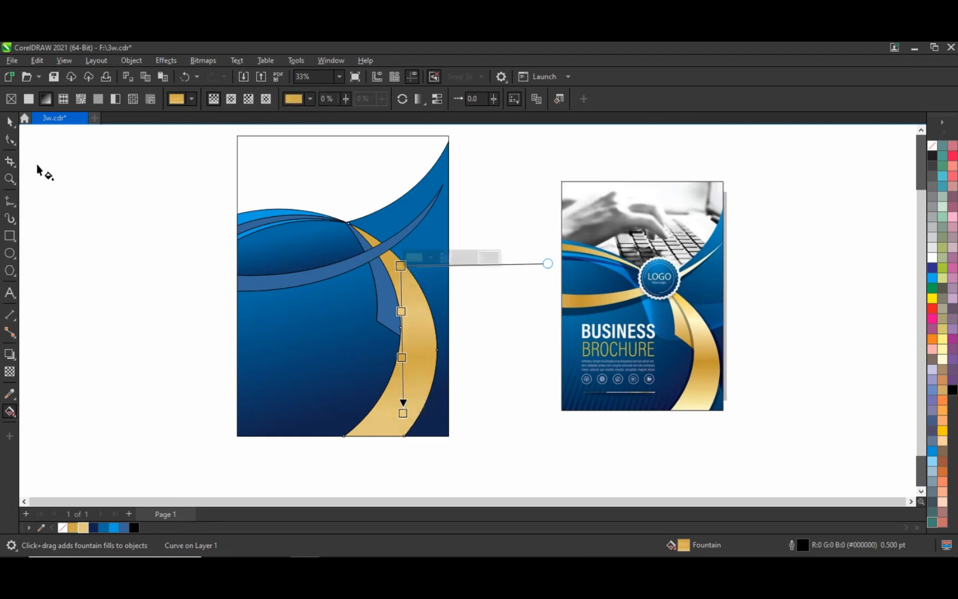
pyautogui.click(11, 122)
pyautogui.press('Escape')
# - Copy the fill of the wide gold band onto the small folded piece beside it
pyautogui.click(387, 317)
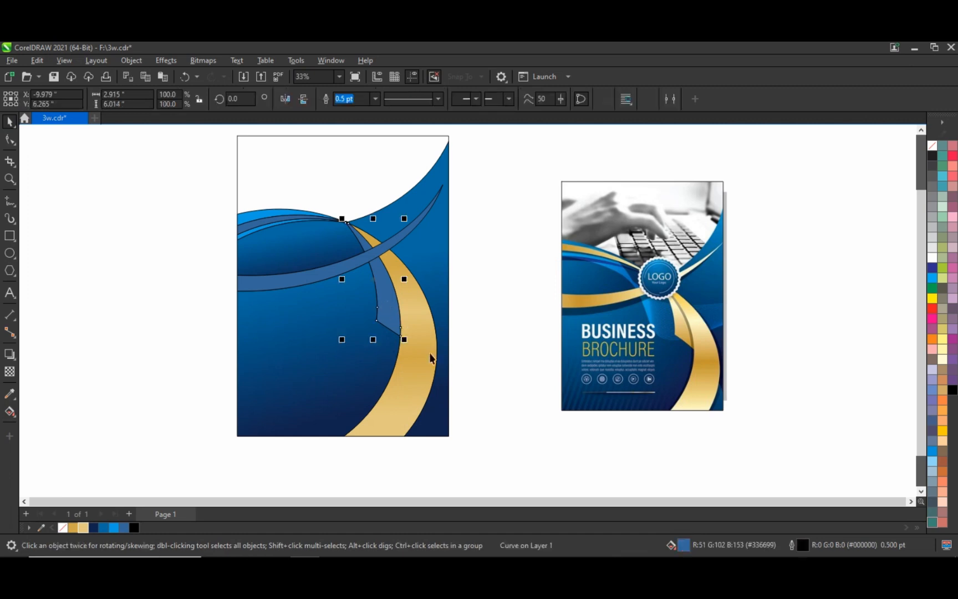
pyautogui.click(38, 60)
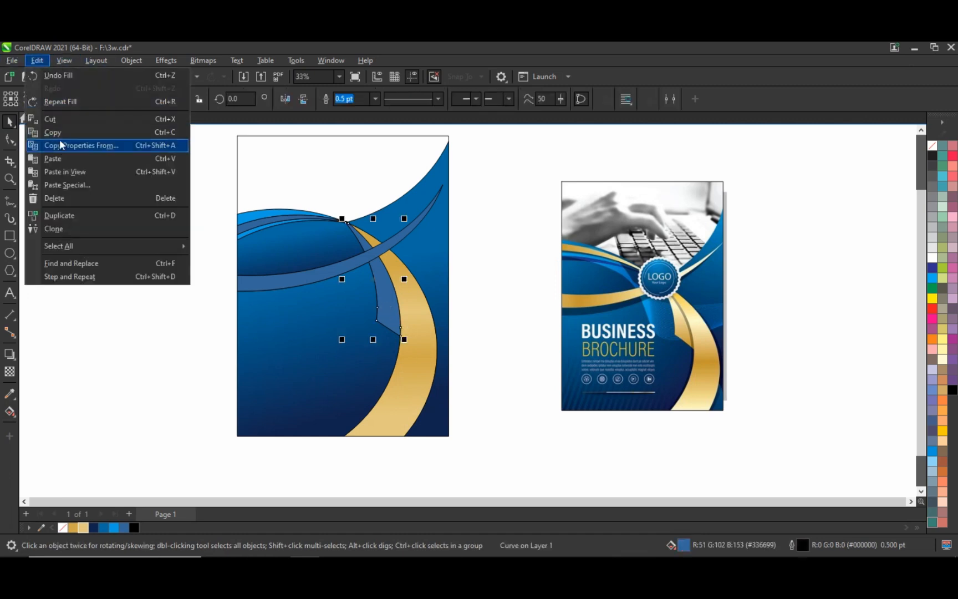
pyautogui.click(61, 147)
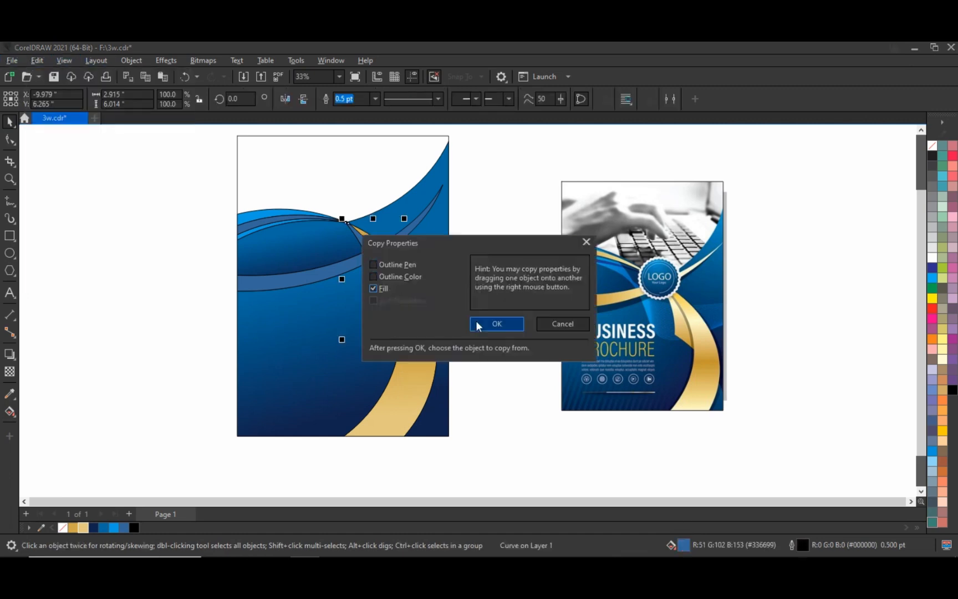
pyautogui.click(477, 323)
pyautogui.click(422, 319)
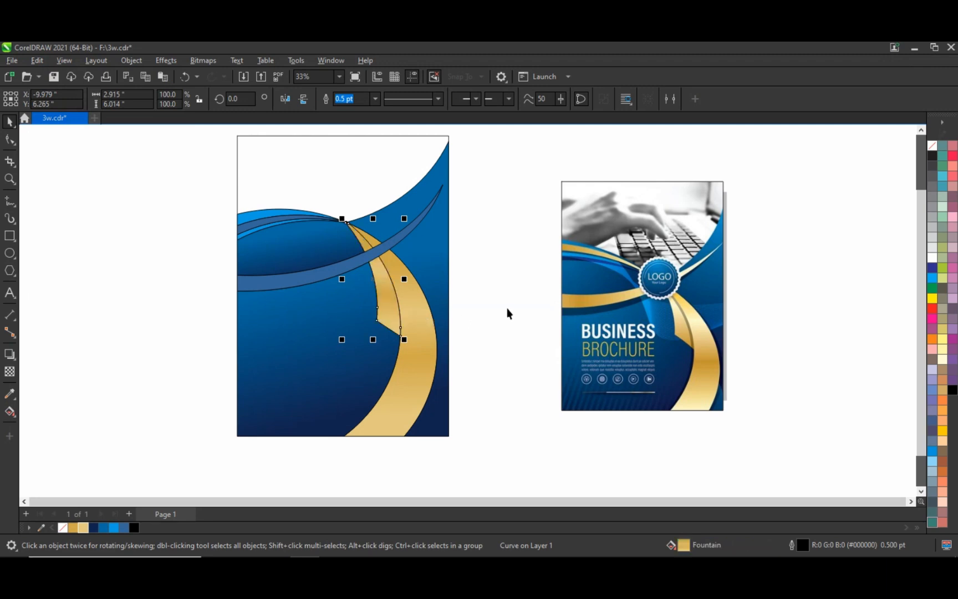
# - Make a copy of the wide gold band skewed slightly to the left along its bottom edge
pyautogui.click(408, 329)
pyautogui.click(421, 331)
pyautogui.moveTo(394, 442); pyautogui.dragTo(381, 441)
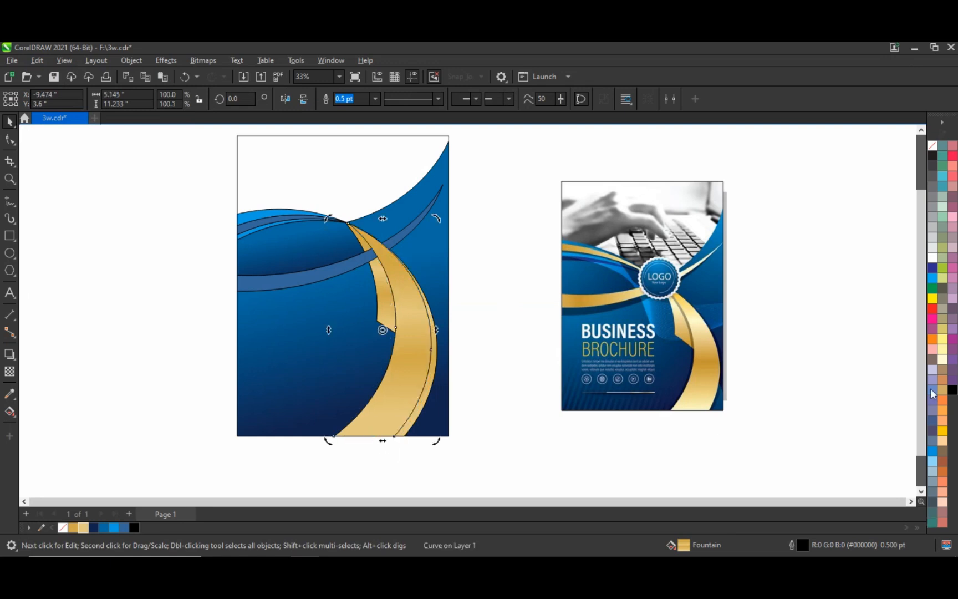
# - Fill the skewed copy of the wide band with black and apply uniform transparency to turn it into a shadow
pyautogui.click(953, 390)
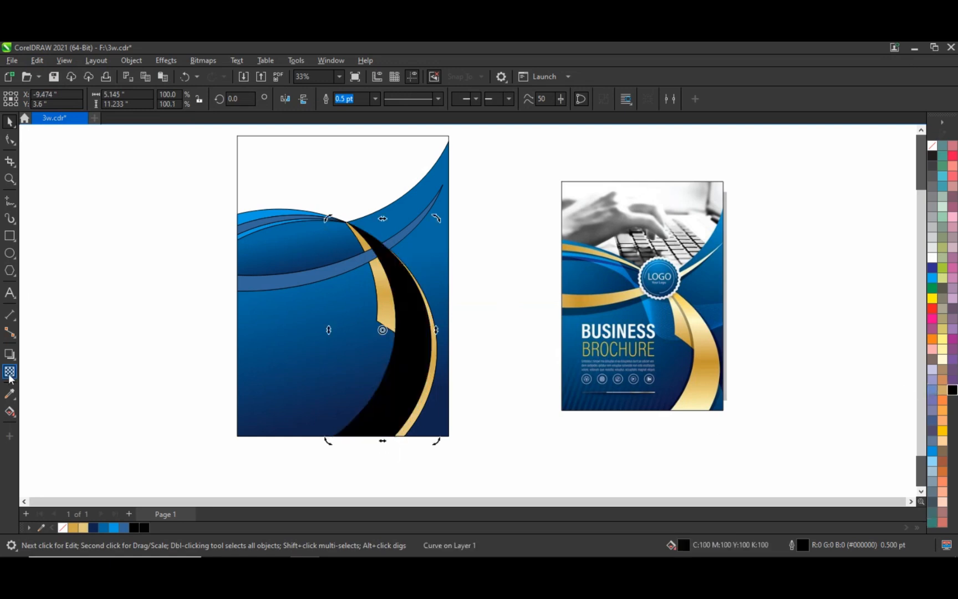
pyautogui.click(10, 372)
pyautogui.moveTo(367, 452); pyautogui.dragTo(376, 452)
pyautogui.click(8, 123)
pyautogui.press('space')
# - Bring the wide gold band to the front of its shadow
pyautogui.click(438, 336)
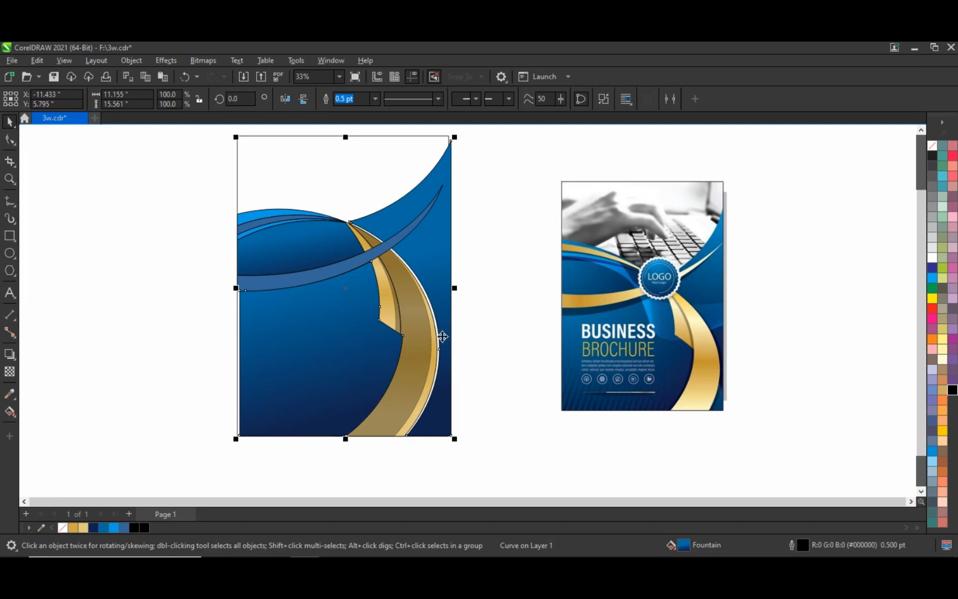
pyautogui.click(495, 336)
pyautogui.click(434, 366)
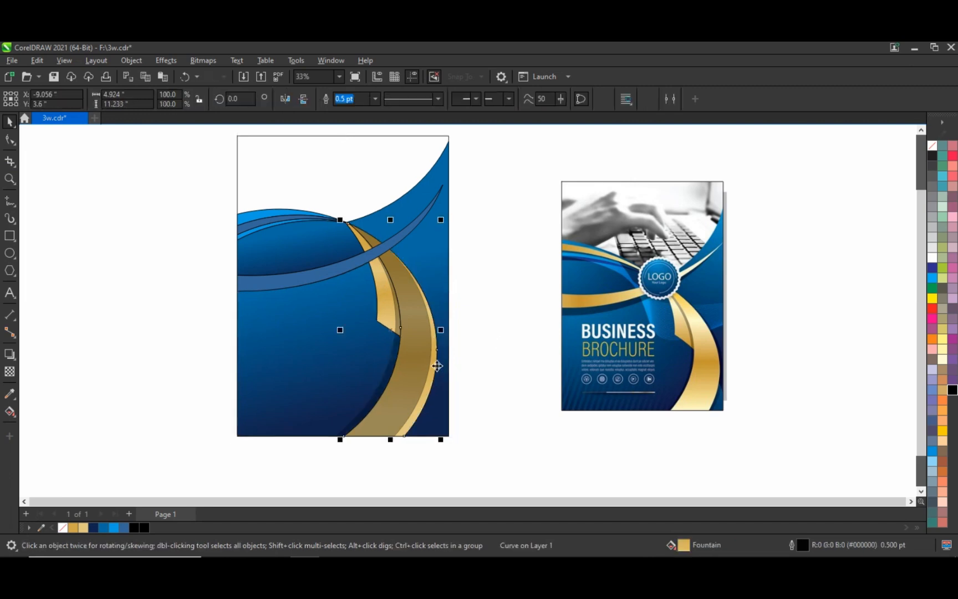
pyautogui.click(491, 344)
# - Copy the fill of the wide gold band onto the long curved ribbon
pyautogui.click(358, 263)
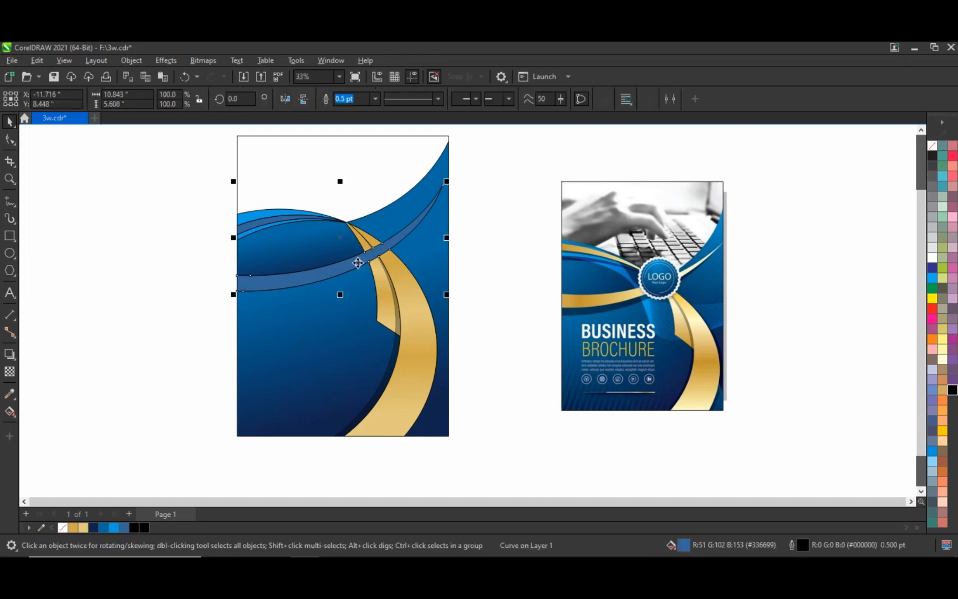
pyautogui.click(37, 60)
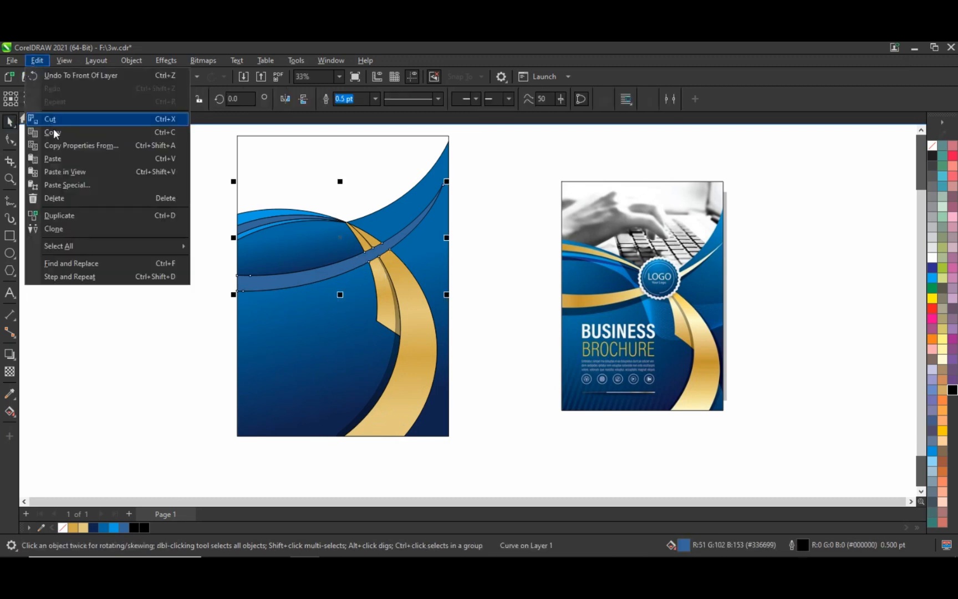
pyautogui.click(60, 146)
pyautogui.click(497, 324)
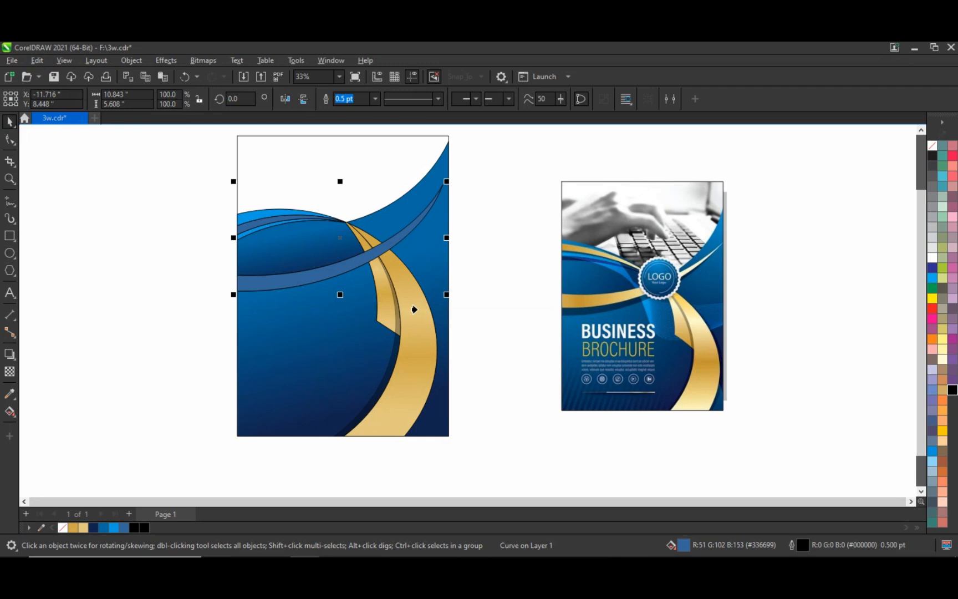
pyautogui.click(416, 310)
# - Create a shadow from a copy of the long gold ribbon skewed slightly down at its left end, filled black with 68% transparency
pyautogui.click(297, 277)
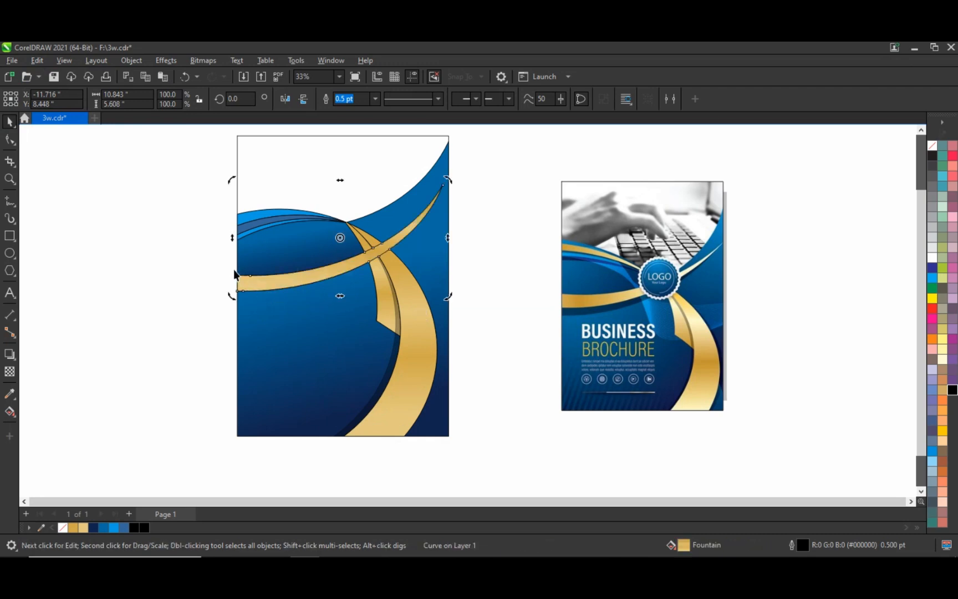
pyautogui.moveTo(232, 242); pyautogui.dragTo(233, 251)
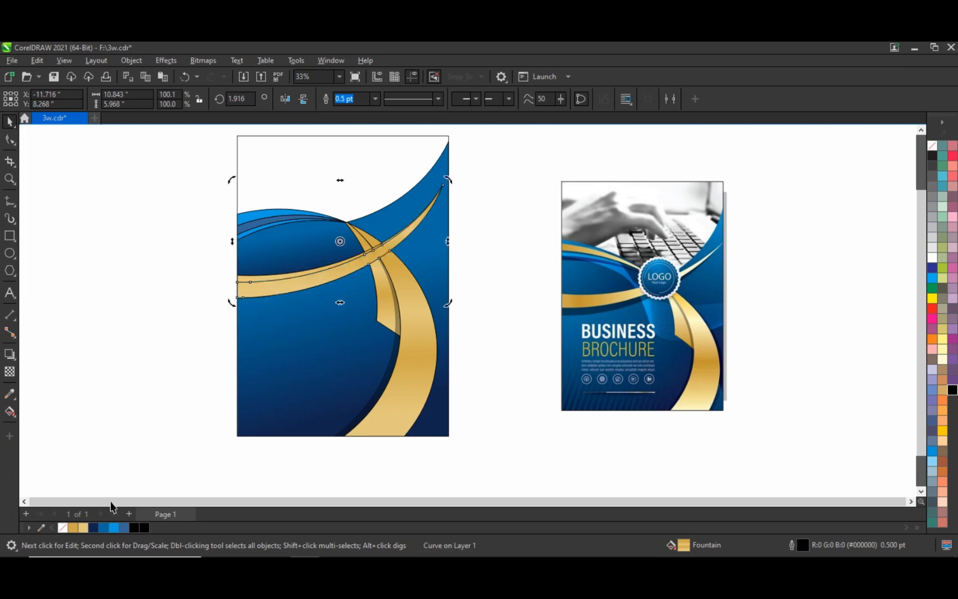
pyautogui.click(138, 529)
pyautogui.click(7, 373)
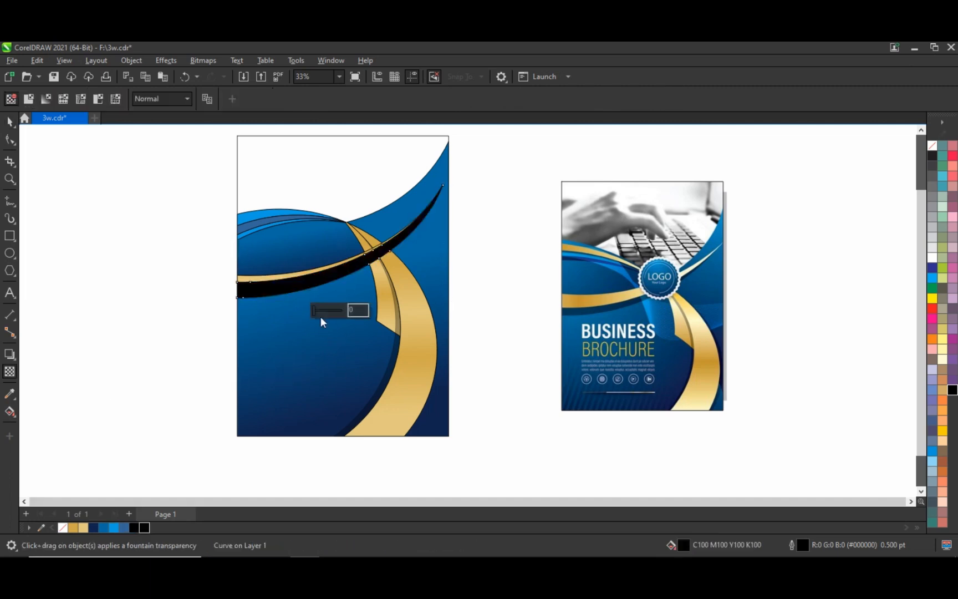
pyautogui.moveTo(322, 308); pyautogui.dragTo(332, 308)
pyautogui.click(9, 121)
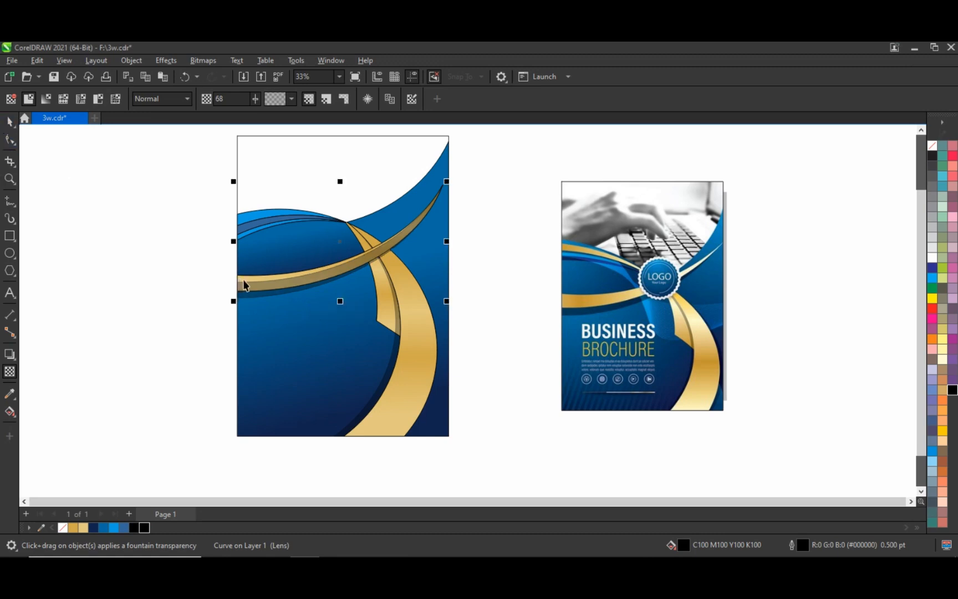
# - Bring the long gold ribbon to the front of its shadow
pyautogui.click(242, 279)
pyautogui.hotkey('shift', 'pageup')
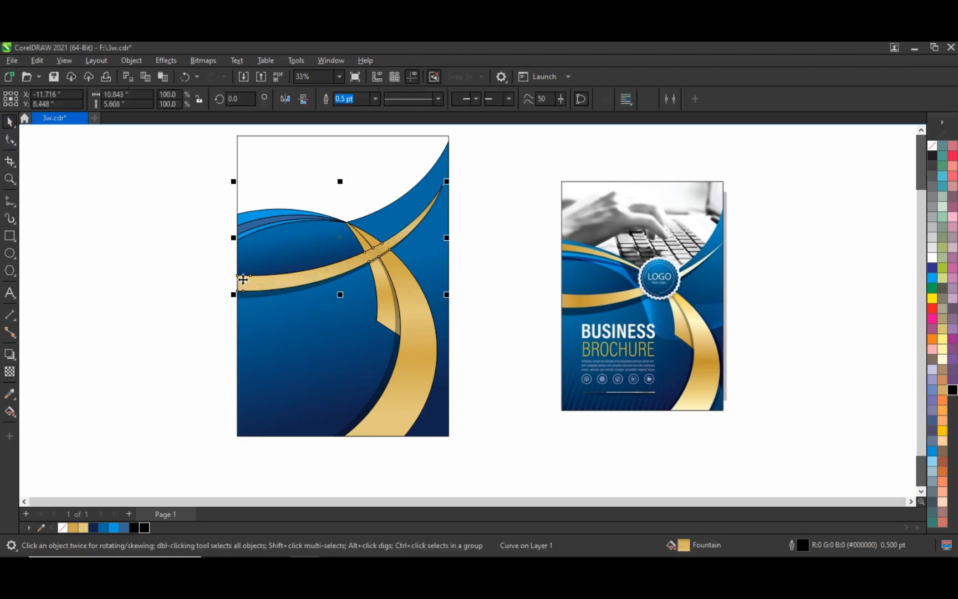
pyautogui.click(171, 168)
# - Copy the fill of the long gold ribbon onto the narrow curved strip between the light blue shapes
pyautogui.click(285, 218)
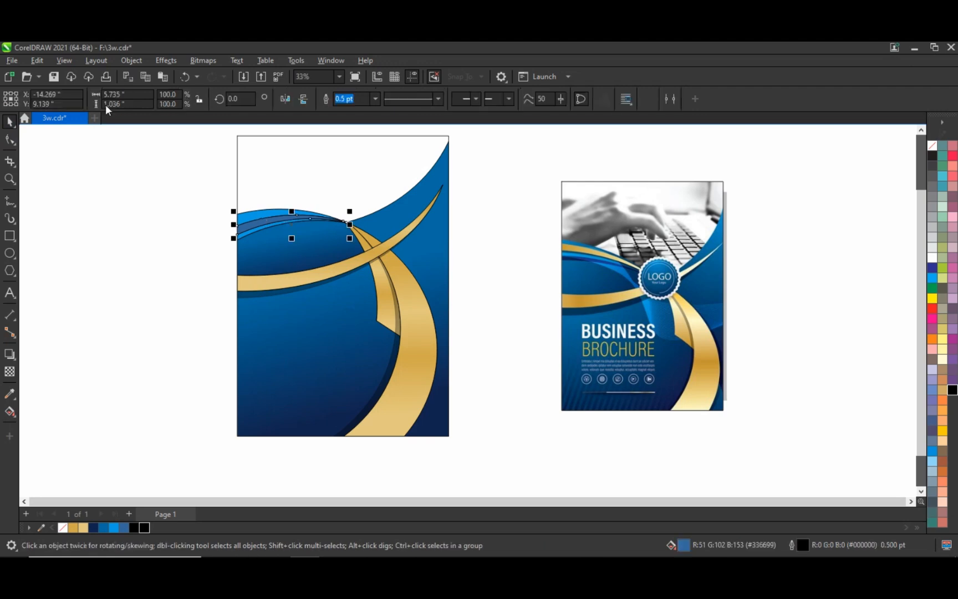
pyautogui.click(37, 60)
pyautogui.click(71, 148)
pyautogui.click(496, 327)
pyautogui.click(362, 264)
pyautogui.click(139, 212)
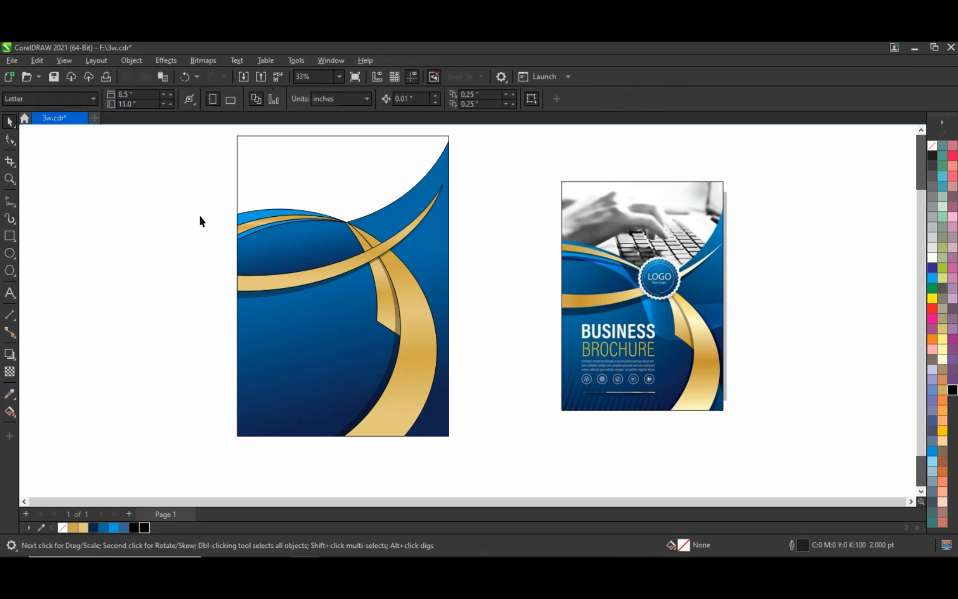
# - Try to remove the outlines from all cover shapes together with the page frame
pyautogui.moveTo(180, 149); pyautogui.dragTo(471, 445)
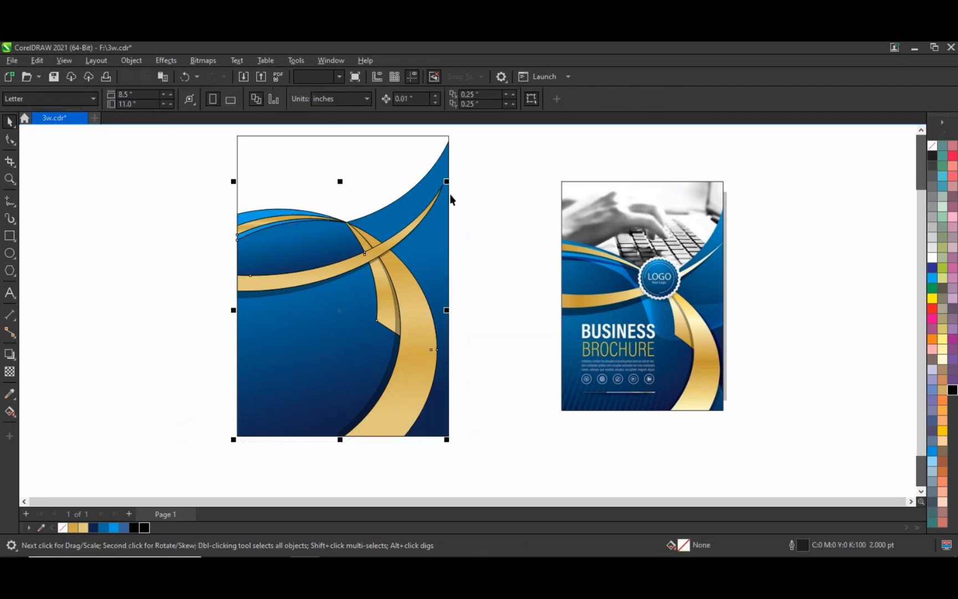
pyautogui.rightClick(932, 145)
pyautogui.click(916, 158)
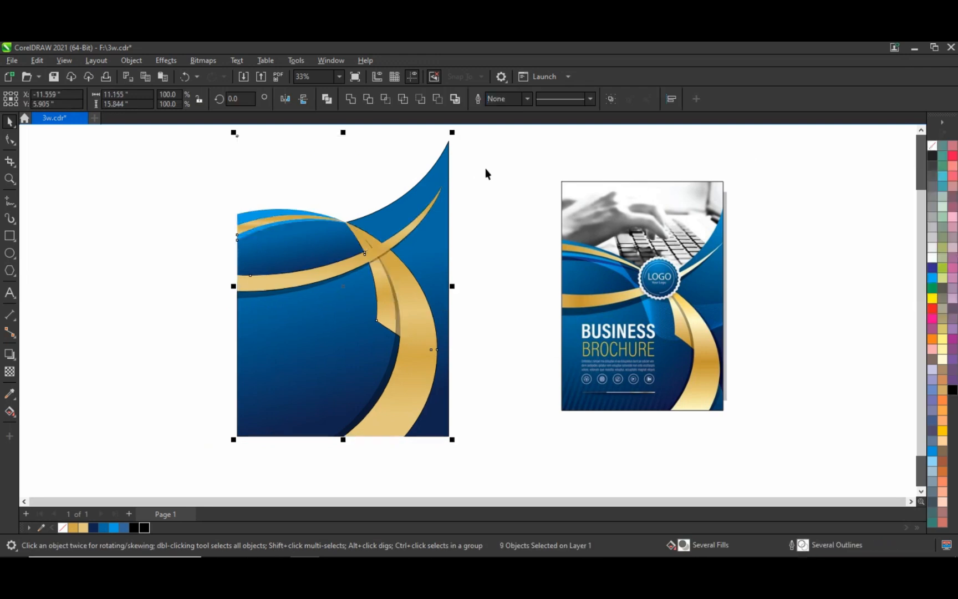
# - Remove the outlines from the ribbon, shadow and background shapes, leaving out the page frame
pyautogui.moveTo(466, 130); pyautogui.dragTo(204, 451)
pyautogui.rightClick(934, 147)
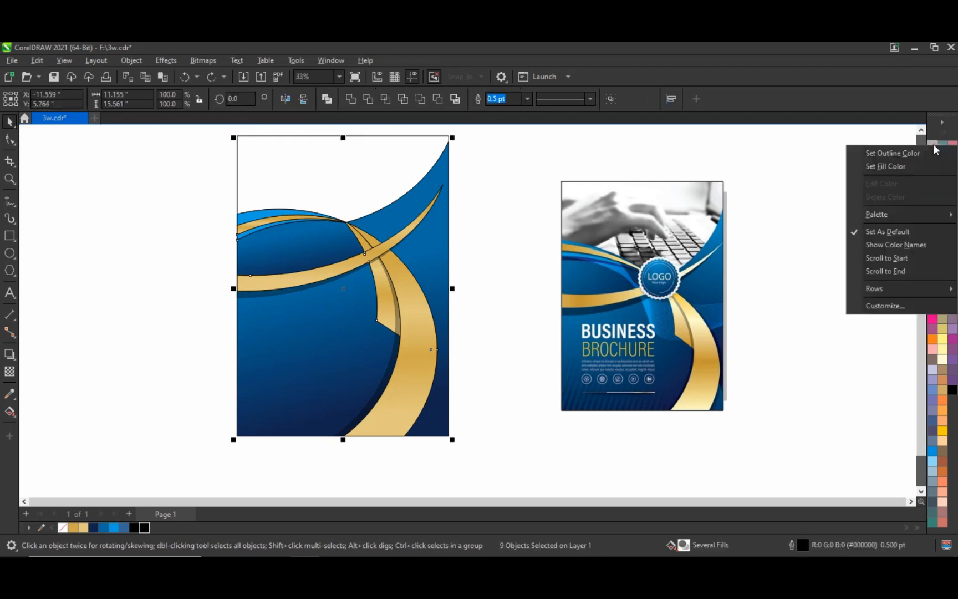
pyautogui.click(933, 153)
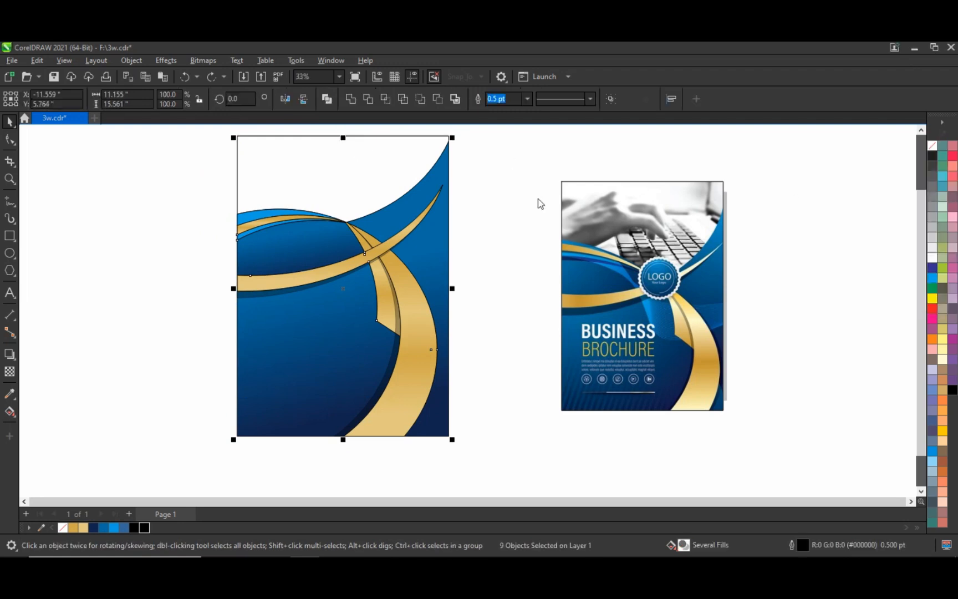
pyautogui.click(485, 198)
pyautogui.moveTo(225, 144); pyautogui.dragTo(205, 138)
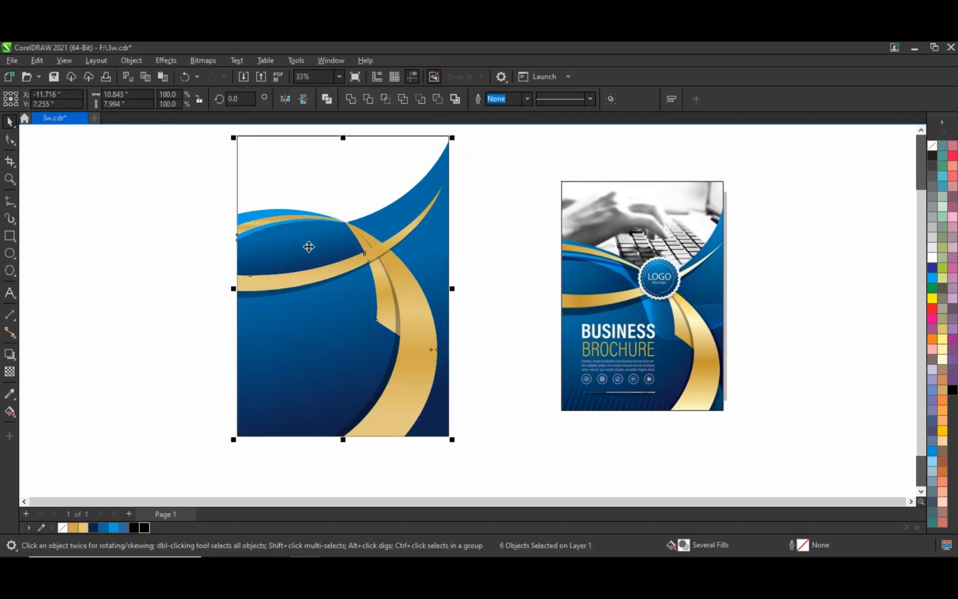
# - Move the borderless artwork down about 2.7 inches and PowerClip it inside the page frame
pyautogui.moveTo(364, 256); pyautogui.dragTo(362, 291)
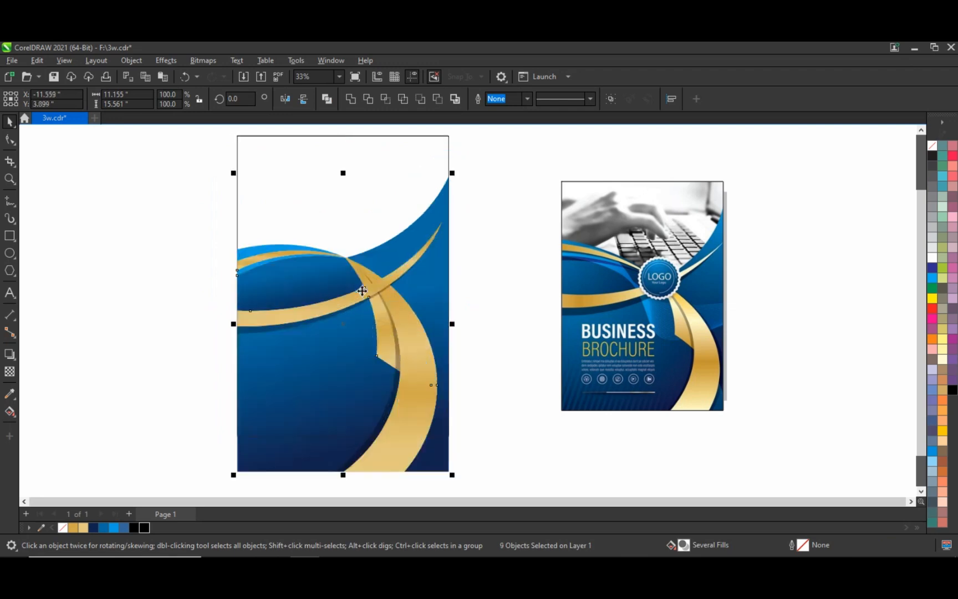
pyautogui.rightClick(362, 291)
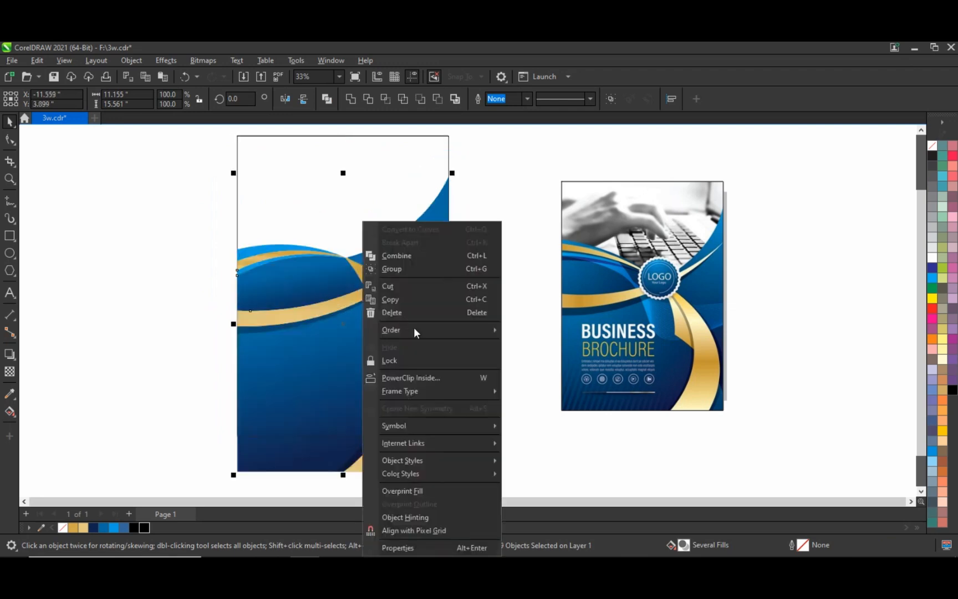
pyautogui.click(421, 377)
pyautogui.click(369, 228)
pyautogui.click(499, 227)
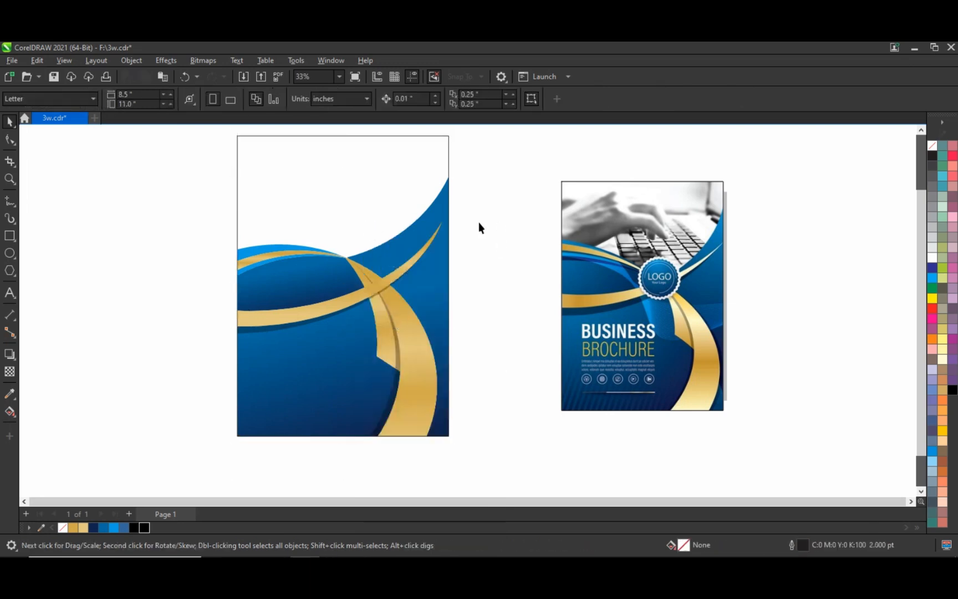
# - Draw a 20-sided polygon about 5.26 inches wide beside the cover and pull its corner nodes inward into a zigzag badge
pyautogui.moveTo(404, 99); pyautogui.dragTo(372, 98)
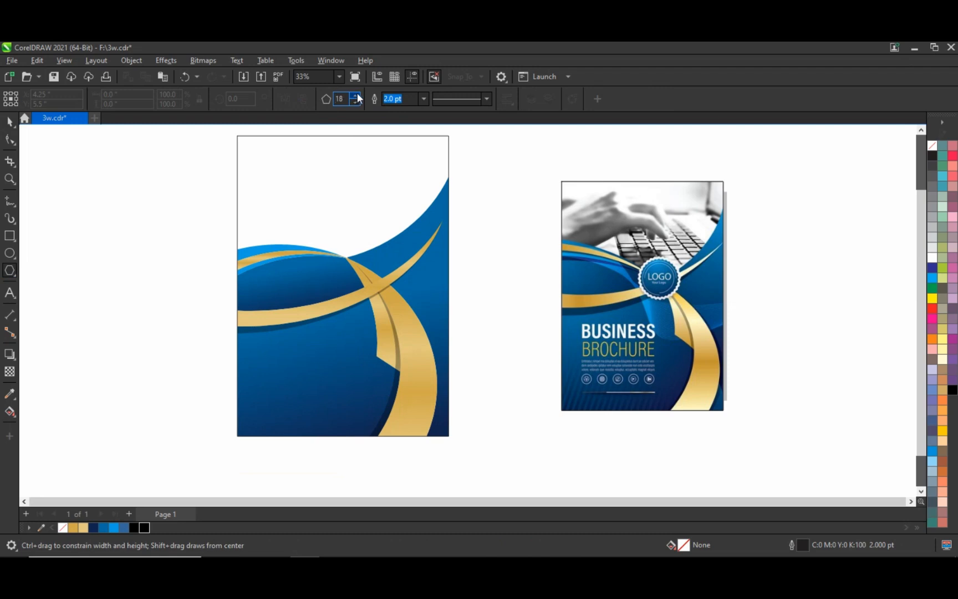
pyautogui.moveTo(156, 238); pyautogui.dragTo(186, 280)
pyautogui.hotkey('shift', 'F2')
pyautogui.press('F10')
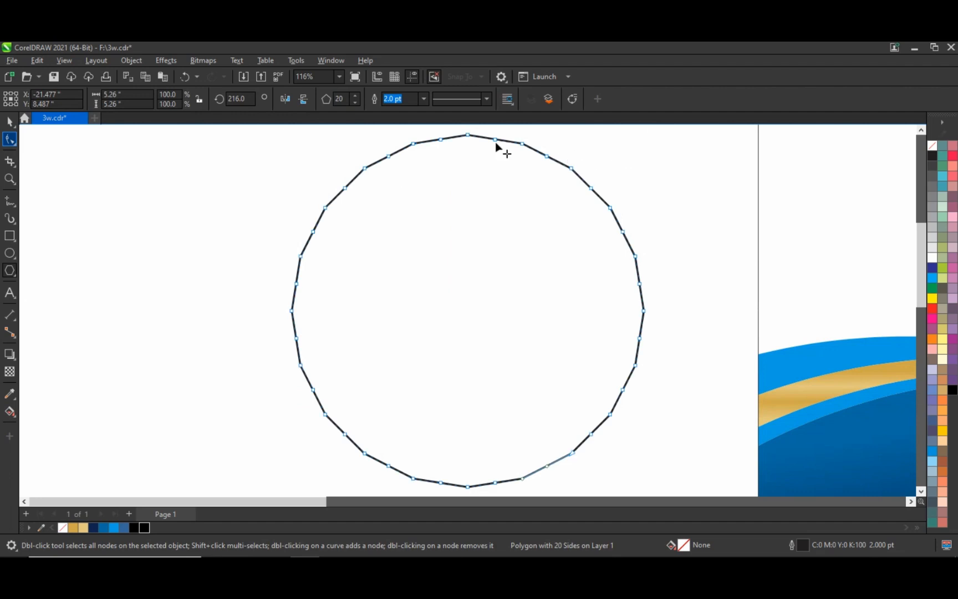
pyautogui.press('F10')
pyautogui.moveTo(471, 145); pyautogui.dragTo(476, 165)
pyautogui.press('space')
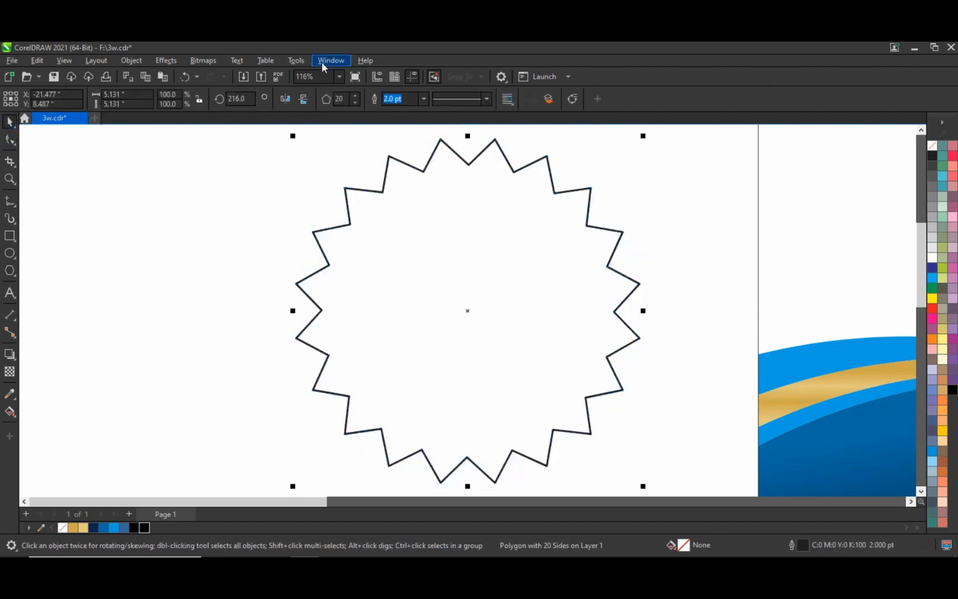
# - Round all corners of the zigzag badge with a 0.2 inch fillet radius
pyautogui.click(322, 61)
pyautogui.moveTo(359, 220)
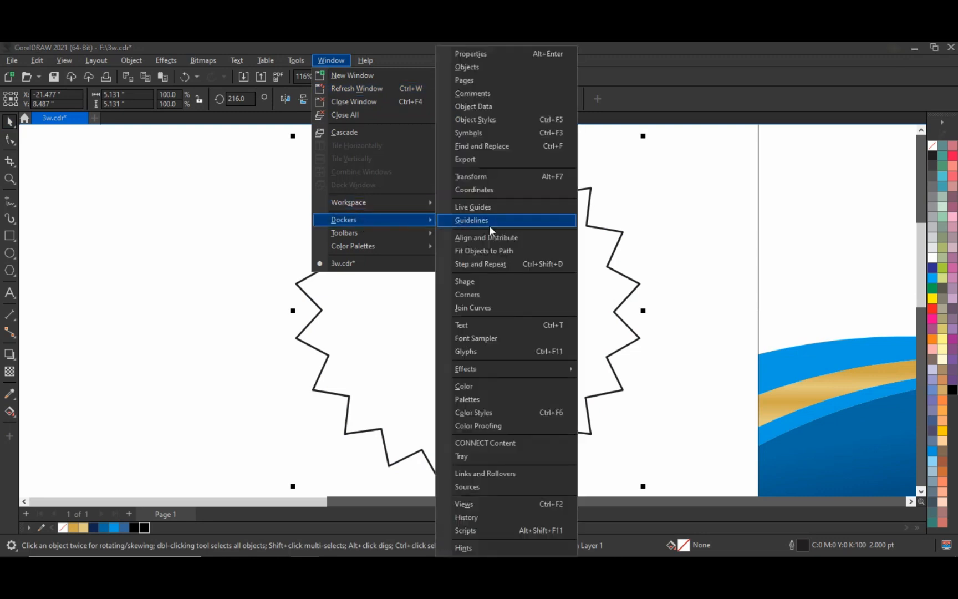
pyautogui.click(477, 292)
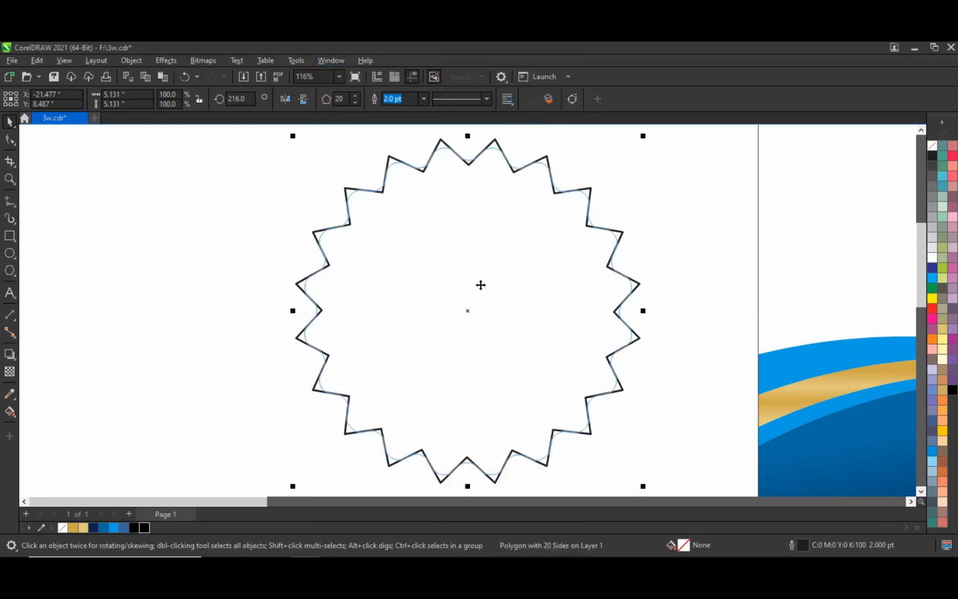
pyautogui.click(888, 258)
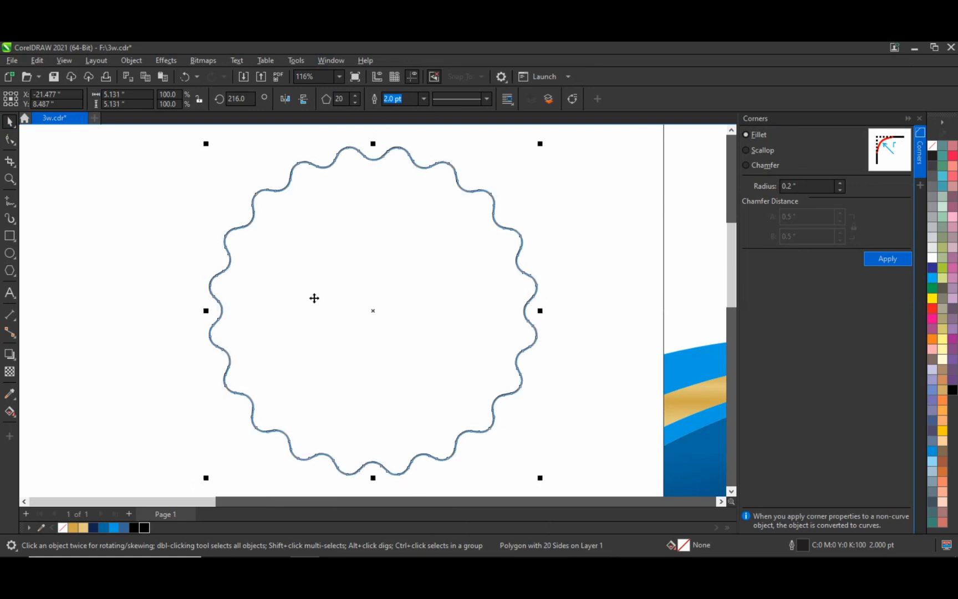
pyautogui.scroll(-3, 315, 298)
pyautogui.click(919, 118)
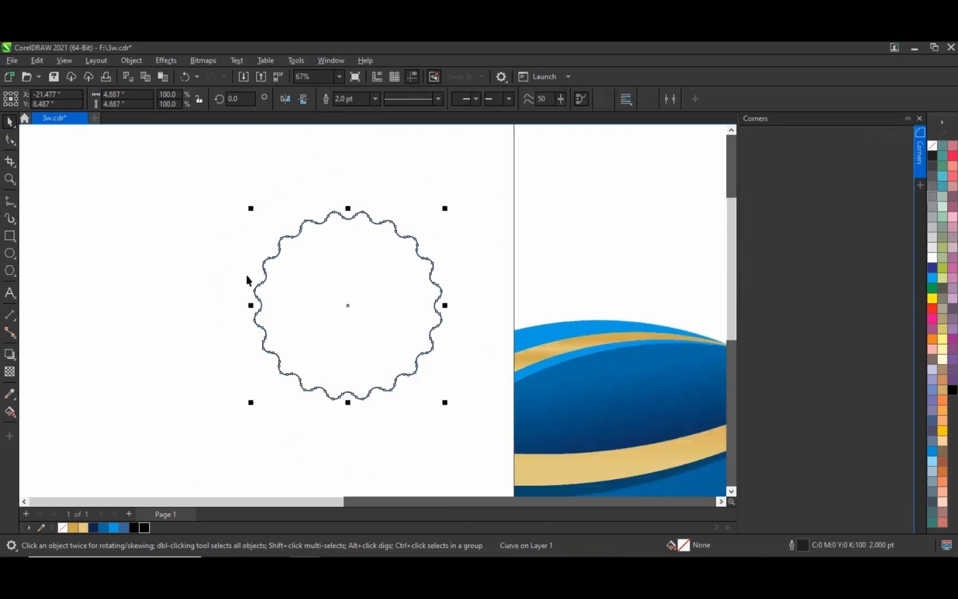
# - Place the scalloped badge over the ribbon crossing on the cover and scale it down to about 4.09 inches
pyautogui.scroll(-3, 246, 280)
pyautogui.moveTo(309, 292); pyautogui.dragTo(512, 317)
pyautogui.moveTo(600, 368); pyautogui.dragTo(594, 362)
pyautogui.moveTo(546, 316); pyautogui.dragTo(542, 322)
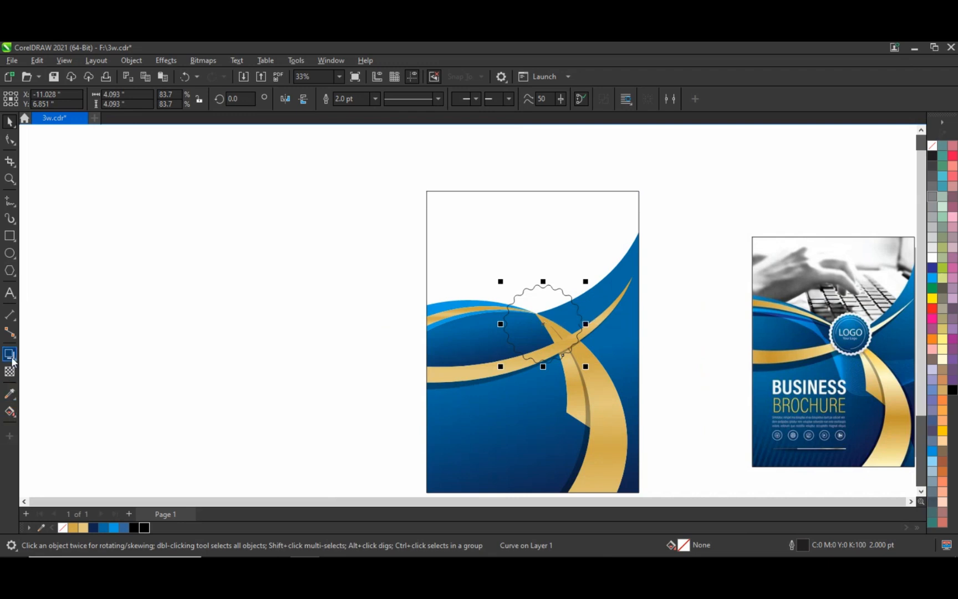
# - Add a one-step outside contour of about 0.219 inches to the scalloped badge and break the contour apart
pyautogui.click(11, 356)
pyautogui.click(42, 368)
pyautogui.moveTo(573, 299)
pyautogui.mouseDown()
pyautogui.moveTo(565, 301)
pyautogui.moveTo(585, 284)
pyautogui.mouseUp()
pyautogui.click(9, 122)
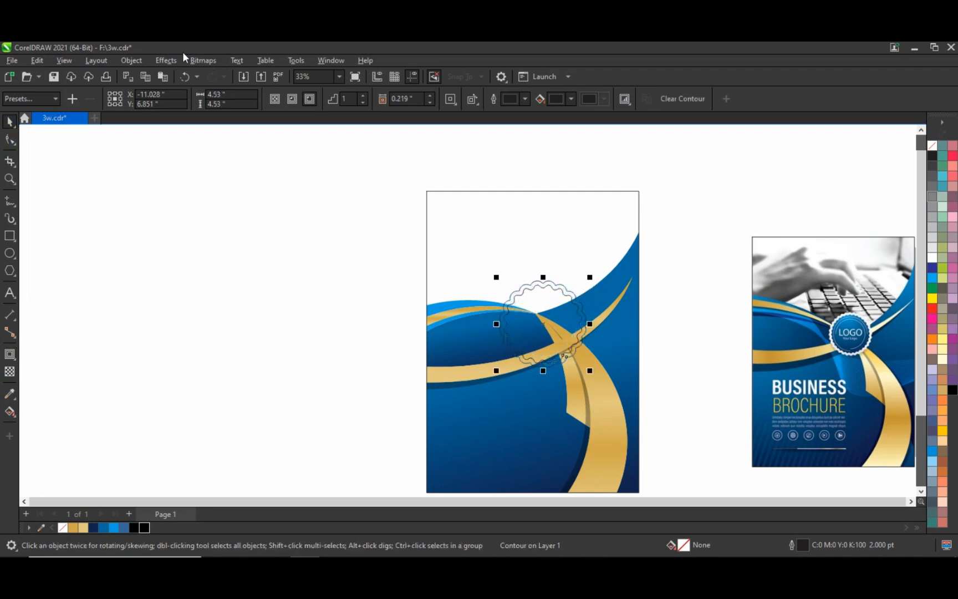
pyautogui.click(131, 61)
pyautogui.click(151, 333)
pyautogui.click(602, 315)
# - Fill the inner scalloped shape with a vertical gradient from dark navy at the bottom to medium blue at the top
pyautogui.click(569, 314)
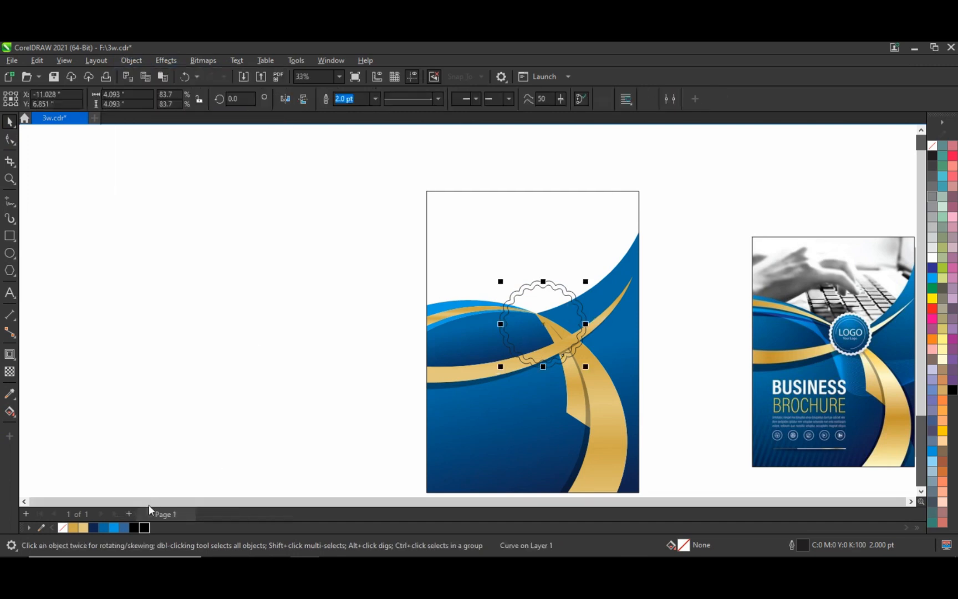
pyautogui.click(95, 527)
pyautogui.press('g')
pyautogui.moveTo(540, 349); pyautogui.dragTo(543, 307)
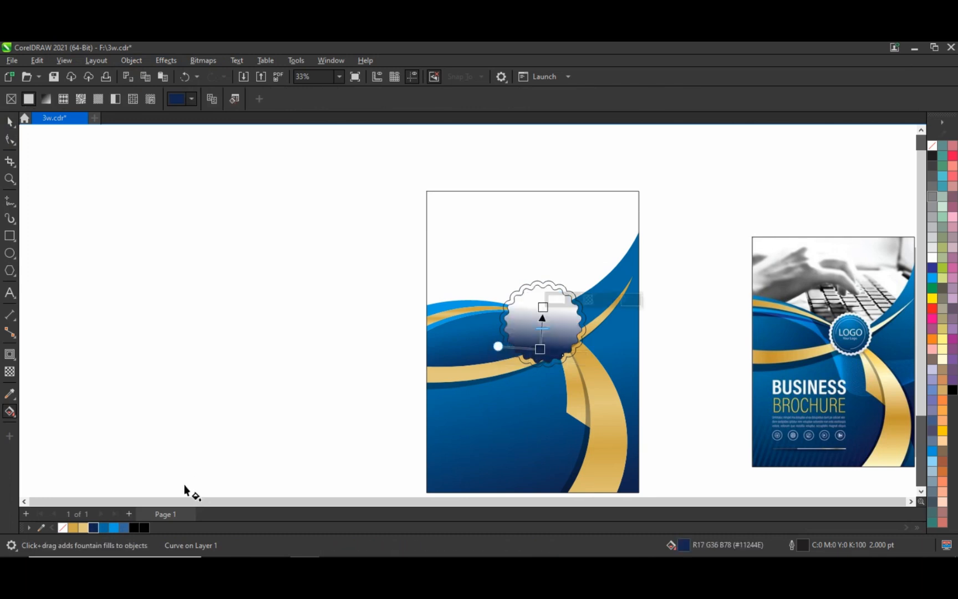
pyautogui.moveTo(111, 528); pyautogui.dragTo(542, 309)
pyautogui.press('space')
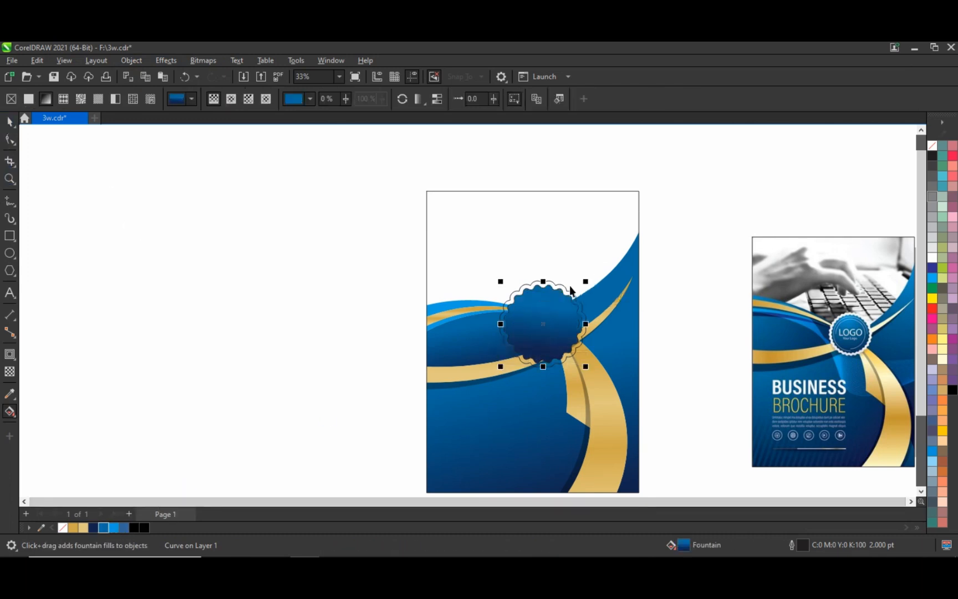
# - Fill the outer scalloped shape white and remove the outlines from both badge shapes
pyautogui.click(576, 297)
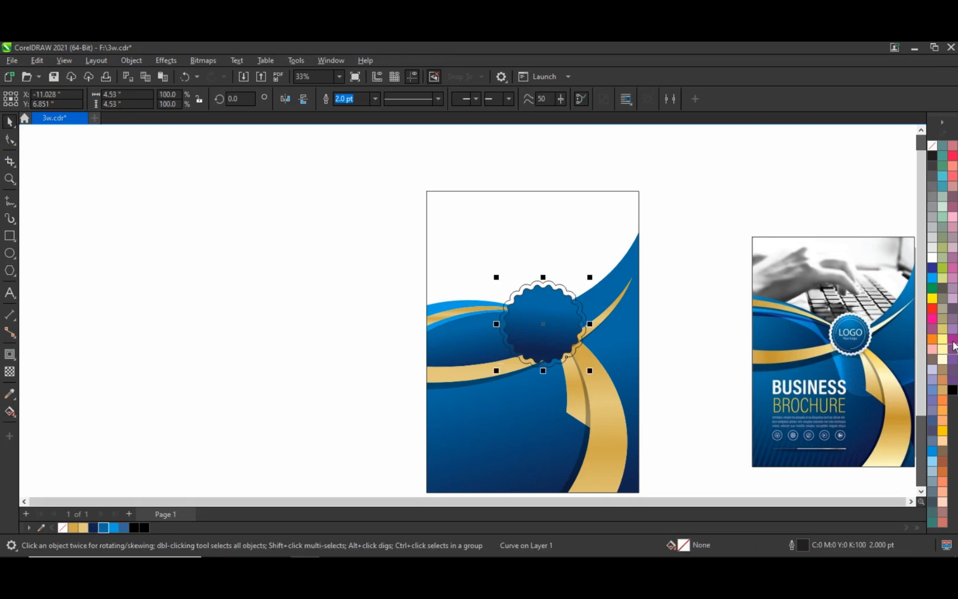
pyautogui.rightClick(932, 258)
pyautogui.keyDown('shift'); pyautogui.click(574, 327); pyautogui.keyUp('shift')
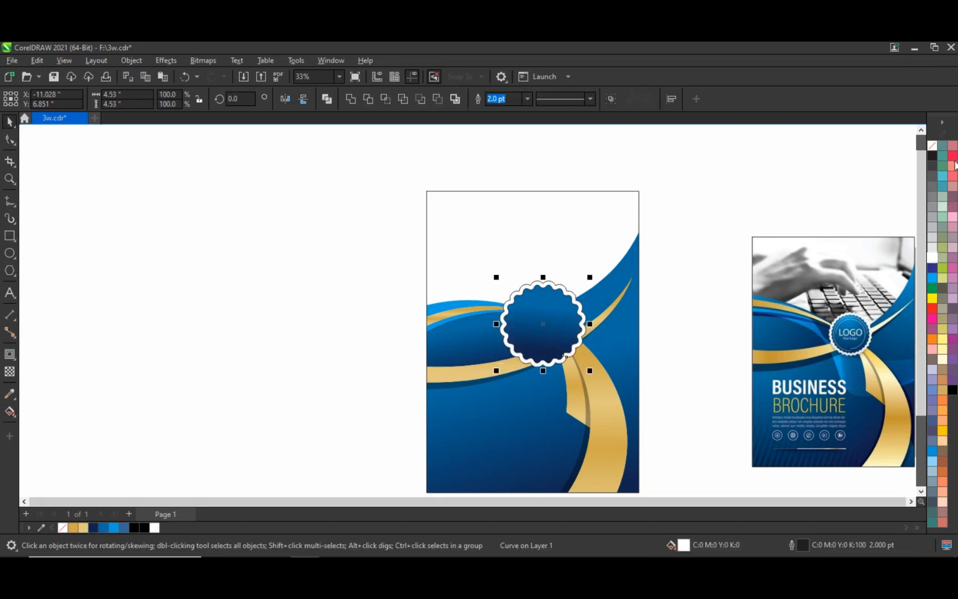
pyautogui.rightClick(923, 144)
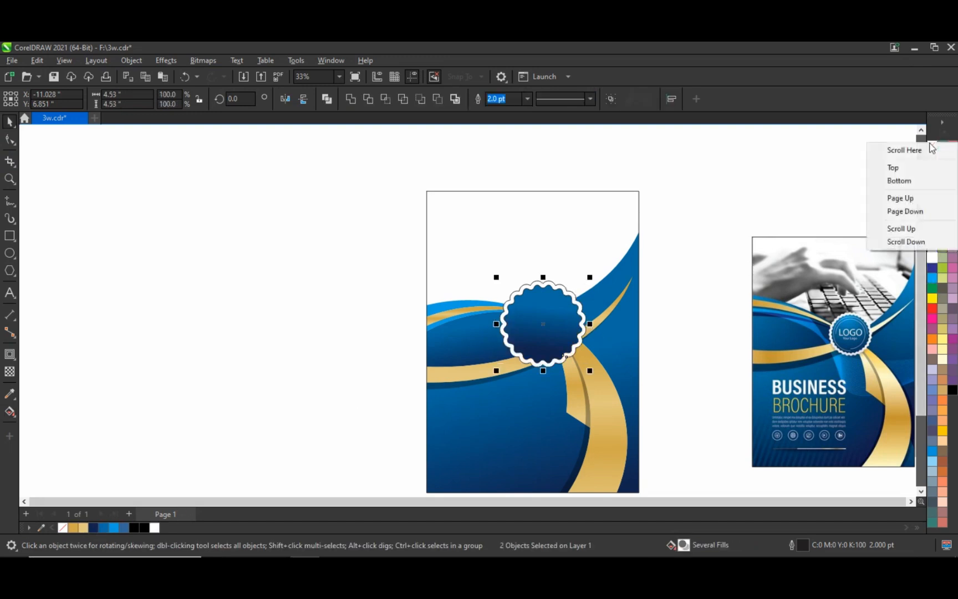
pyautogui.click(506, 336)
pyautogui.rightClick(932, 146)
pyautogui.click(925, 154)
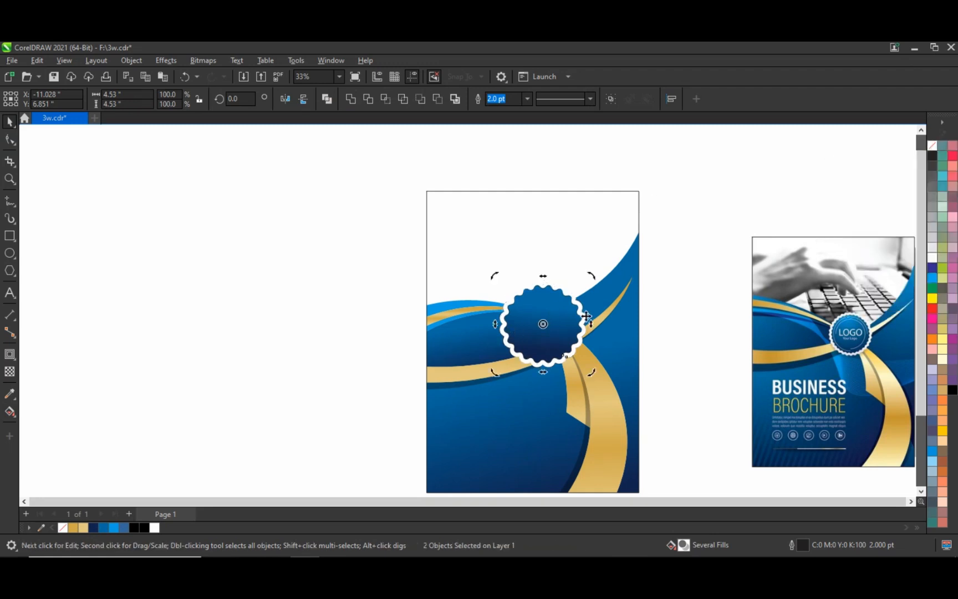
# - Scale both badge shapes down to about 3.48 inches and center them over the ribbon crossing
pyautogui.moveTo(591, 281); pyautogui.dragTo(584, 283)
pyautogui.moveTo(563, 317); pyautogui.dragTo(566, 322)
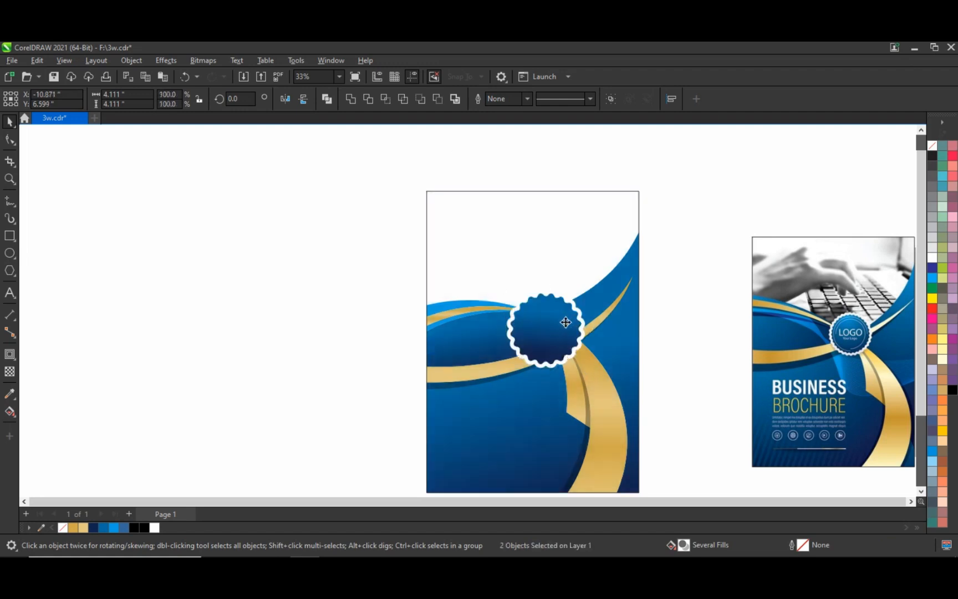
pyautogui.moveTo(591, 287); pyautogui.dragTo(586, 293)
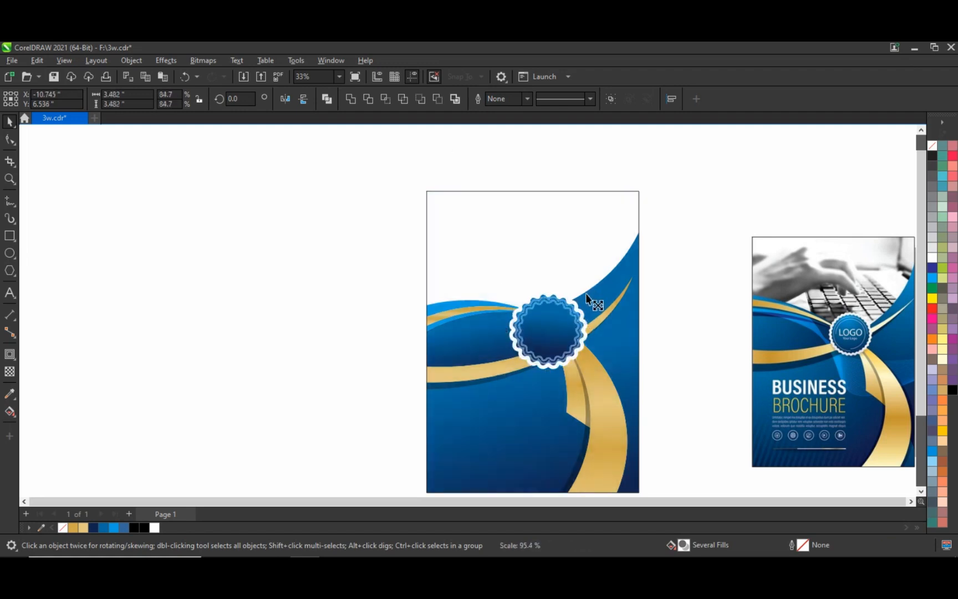
pyautogui.moveTo(577, 330); pyautogui.dragTo(576, 324)
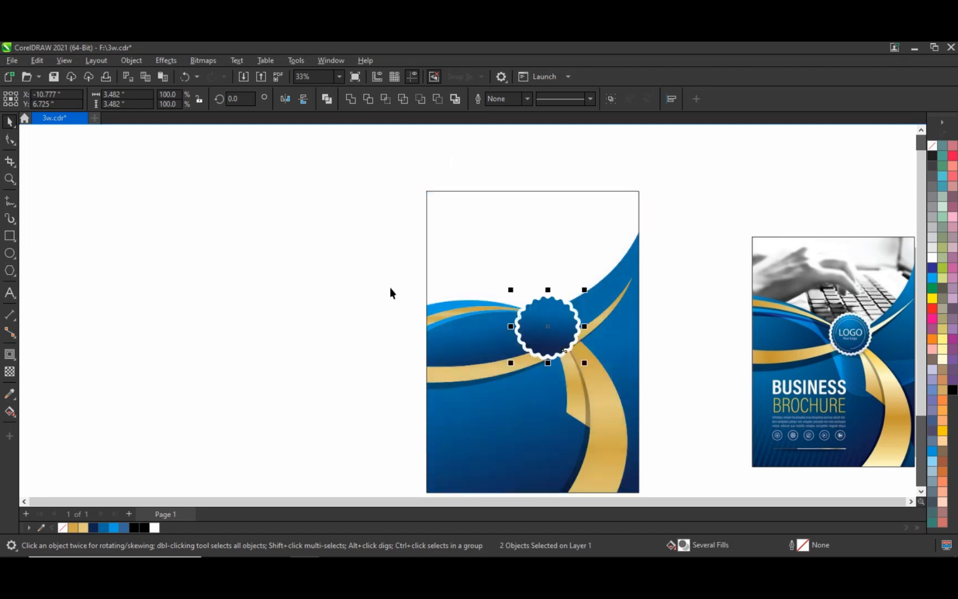
pyautogui.click(390, 287)
pyautogui.press('F4')
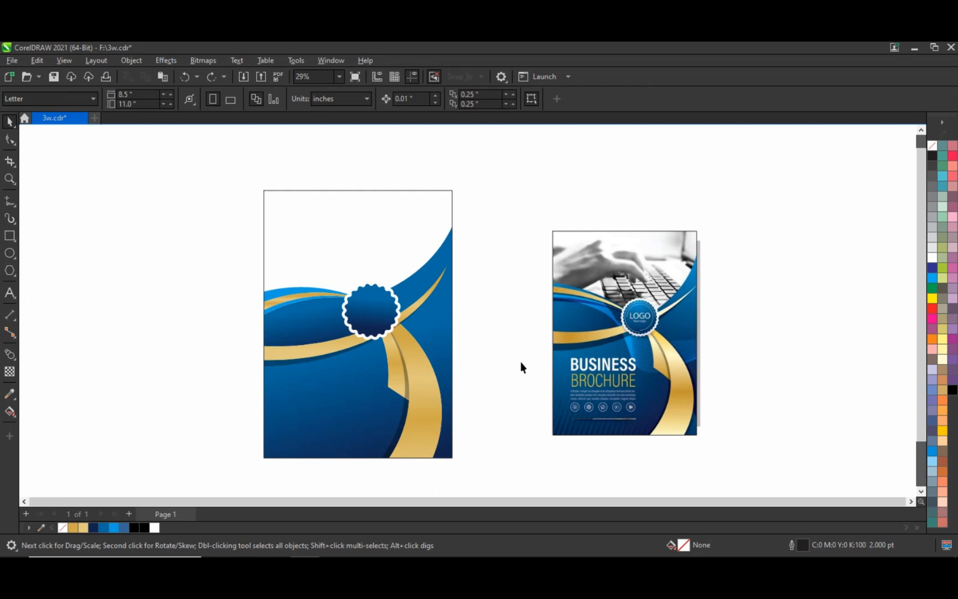
pyautogui.scroll(1, 521, 366)
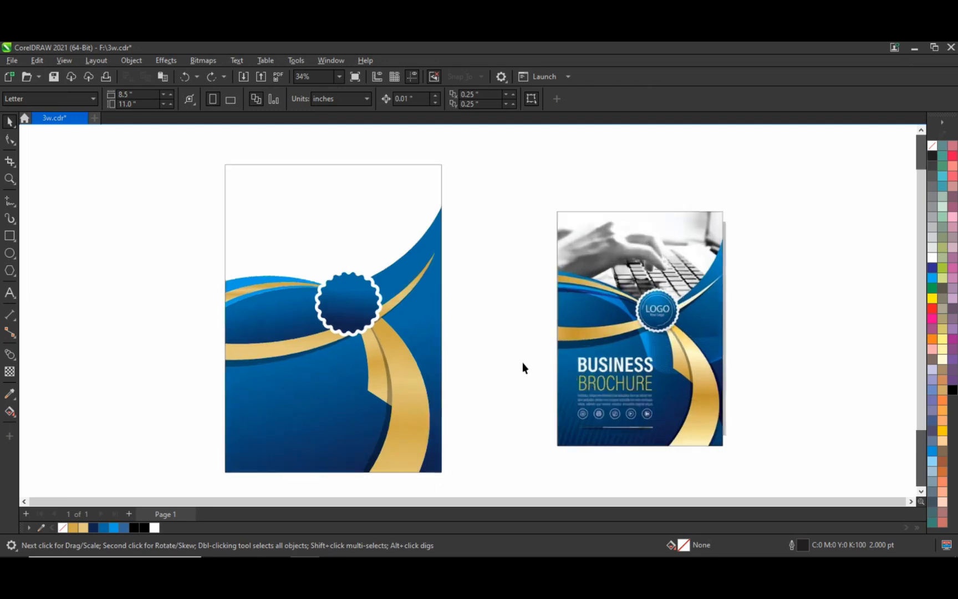